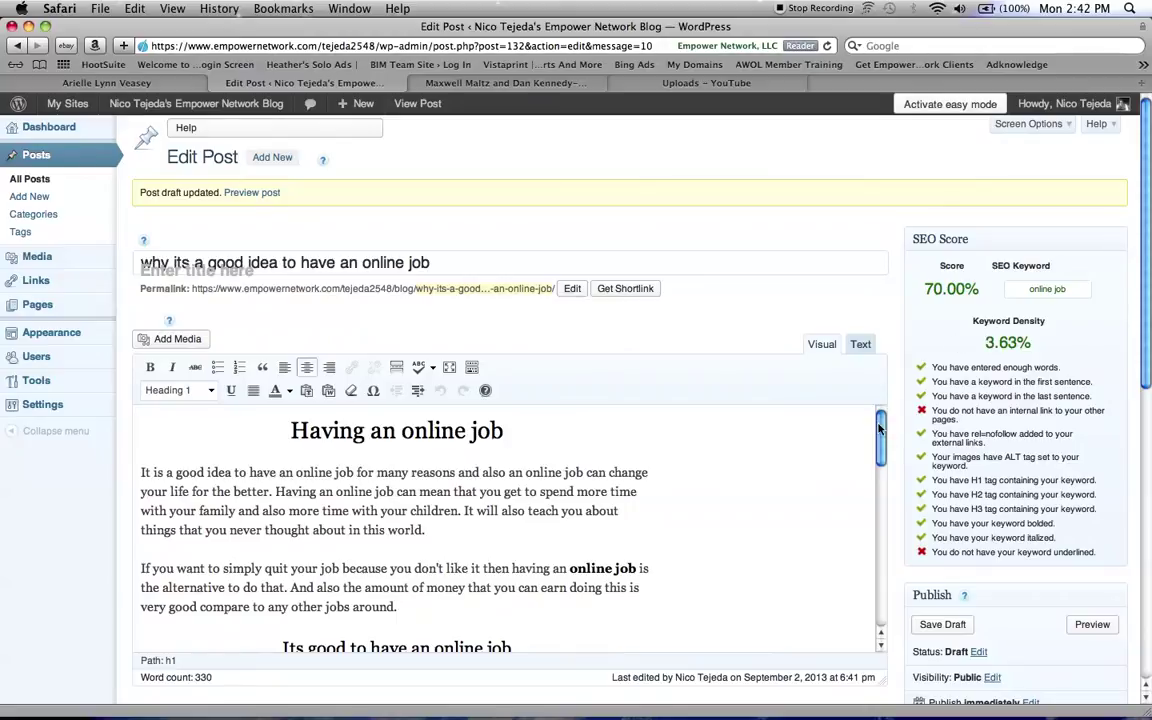
# Step: Start a link on the word "money" in the second paragraph, searching existing content for "money" and choosing the post "Invest money"
pyautogui.moveTo(879, 430); pyautogui.dragTo(854, 458)
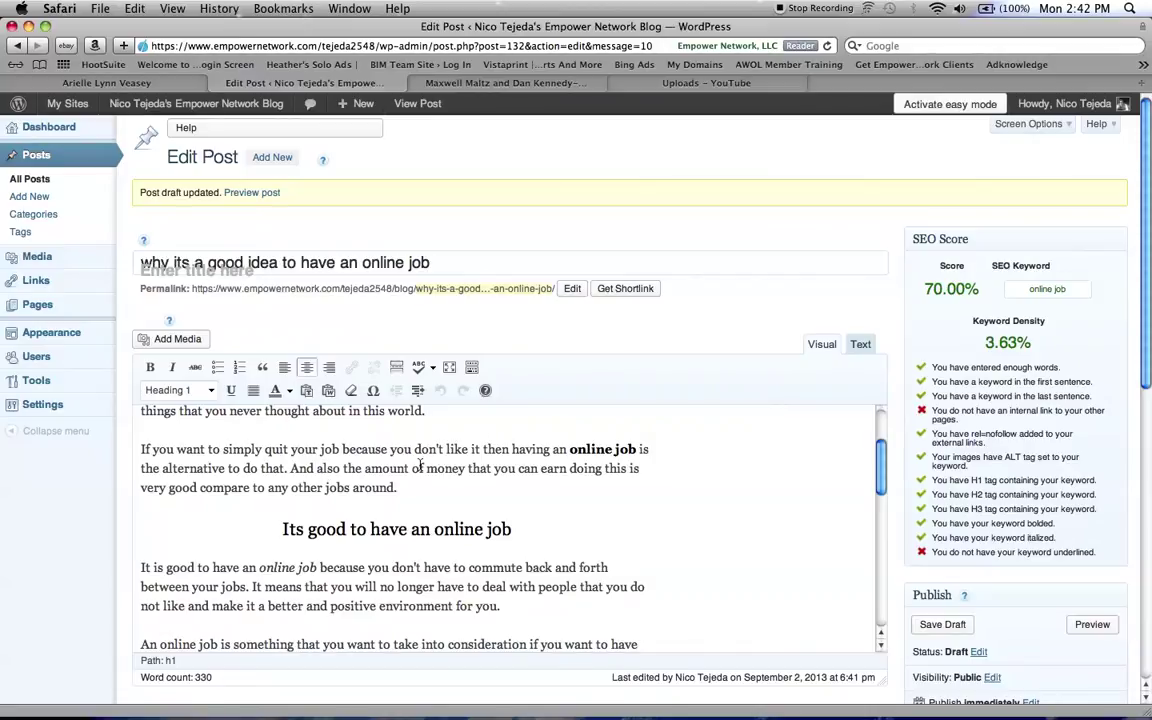
pyautogui.moveTo(428, 469); pyautogui.dragTo(463, 474)
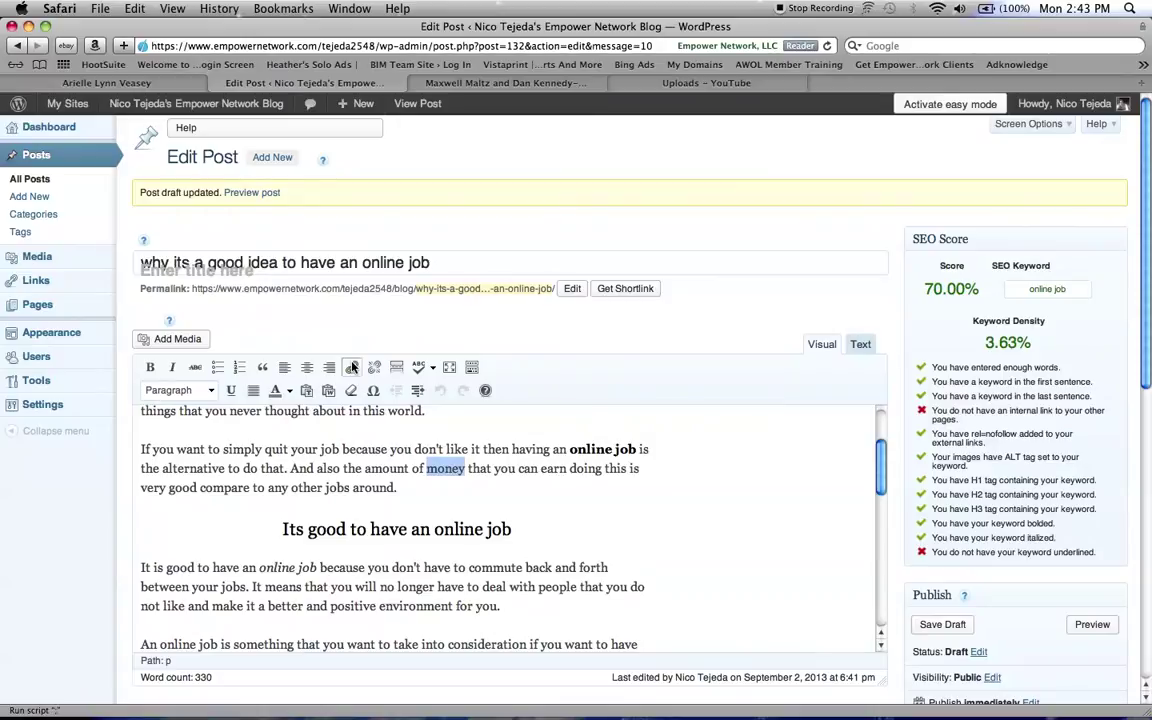
pyautogui.click(352, 367)
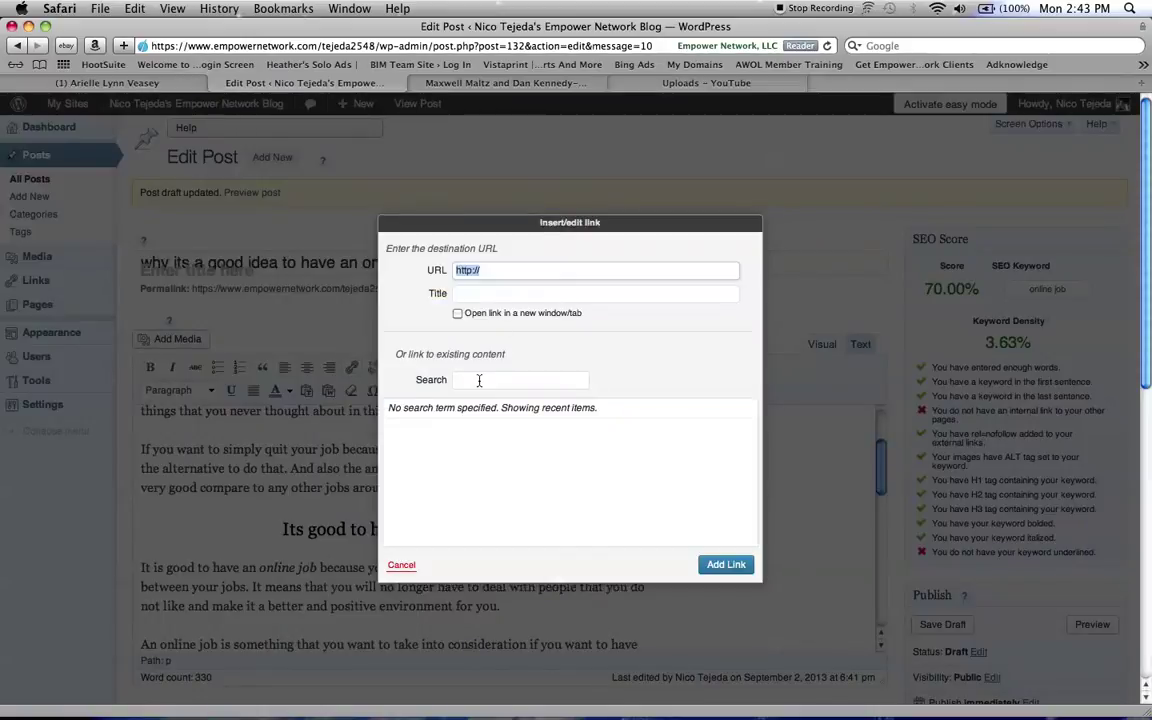
pyautogui.click(479, 380)
pyautogui.write('money')
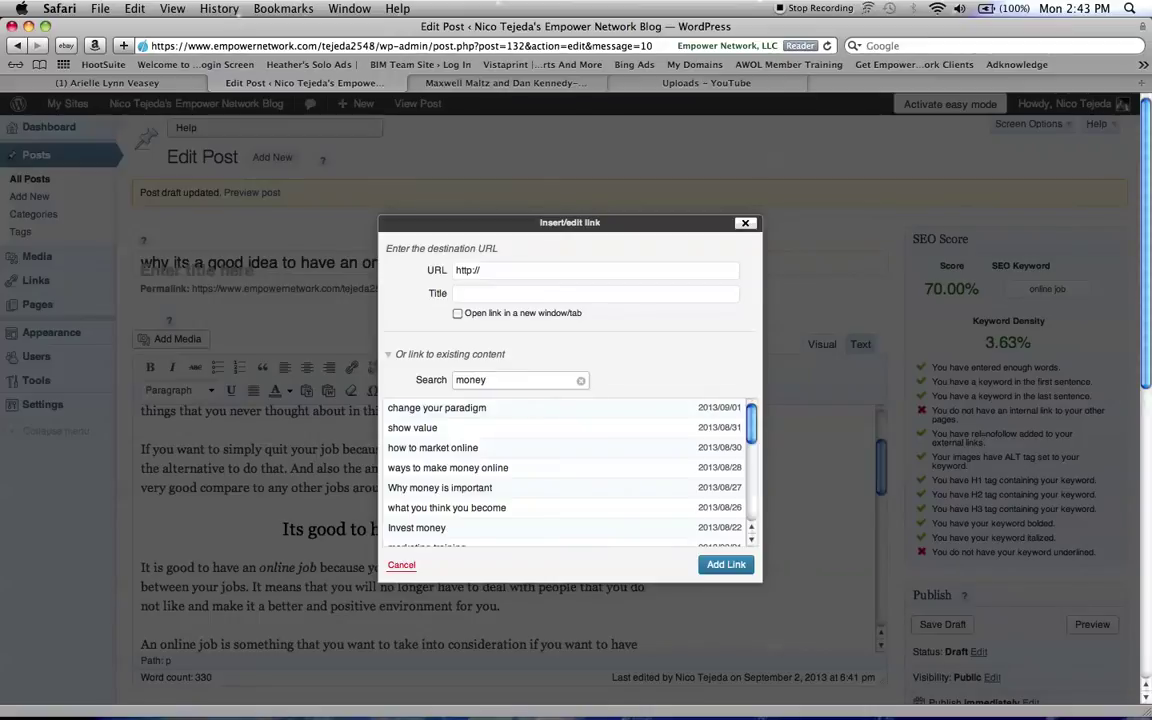
pyautogui.click(634, 527)
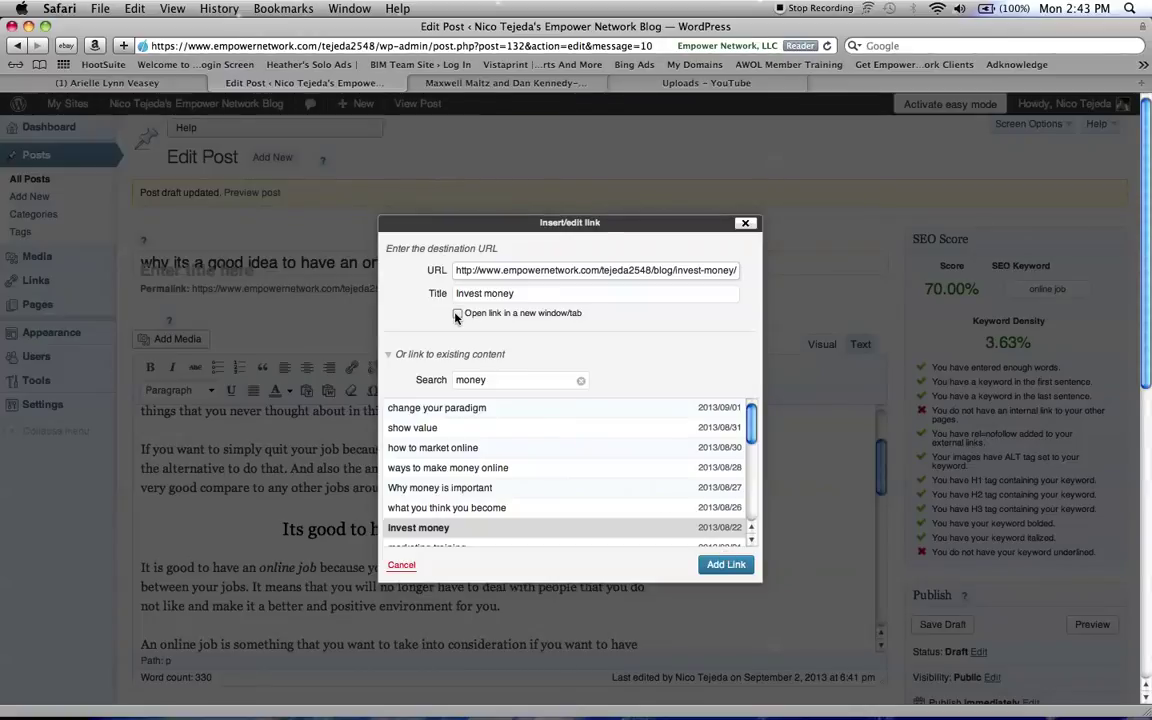
# Step: Shorten the link title to "money", set the link to open in a new window/tab, and add it to the post
pyautogui.doubleClick(481, 293)
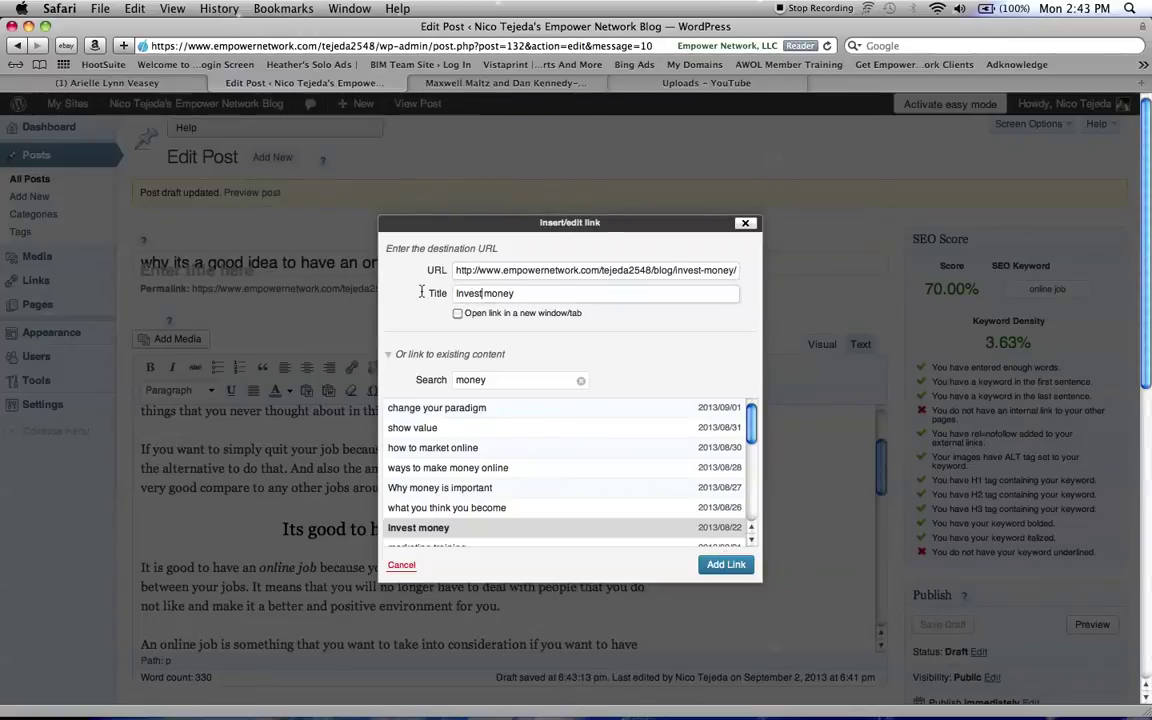
pyautogui.press('BackSpace')
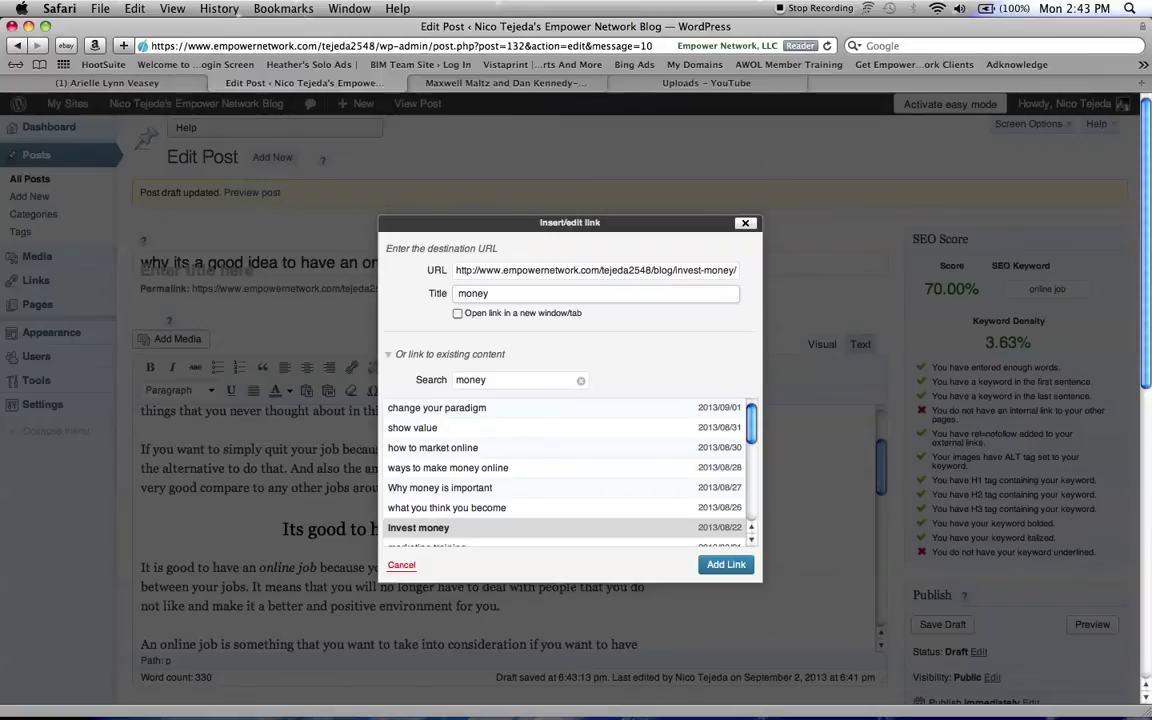
pyautogui.click(461, 294)
pyautogui.press('BackSpace')
pyautogui.click(458, 313)
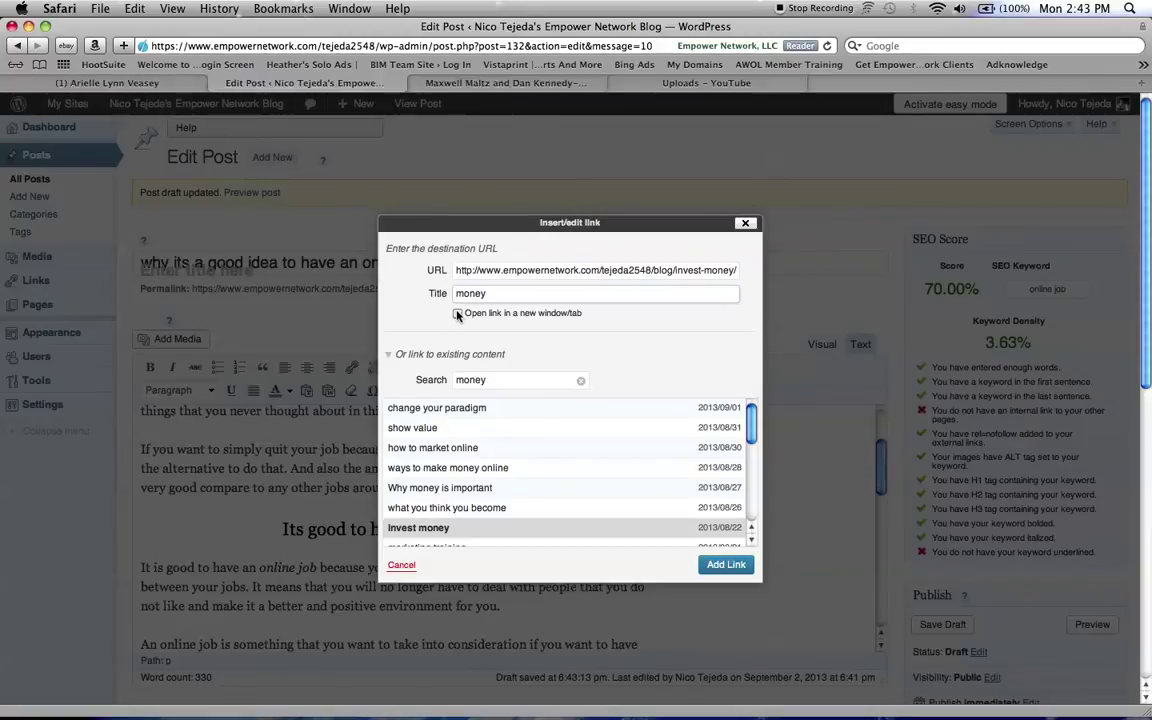
pyautogui.click(724, 565)
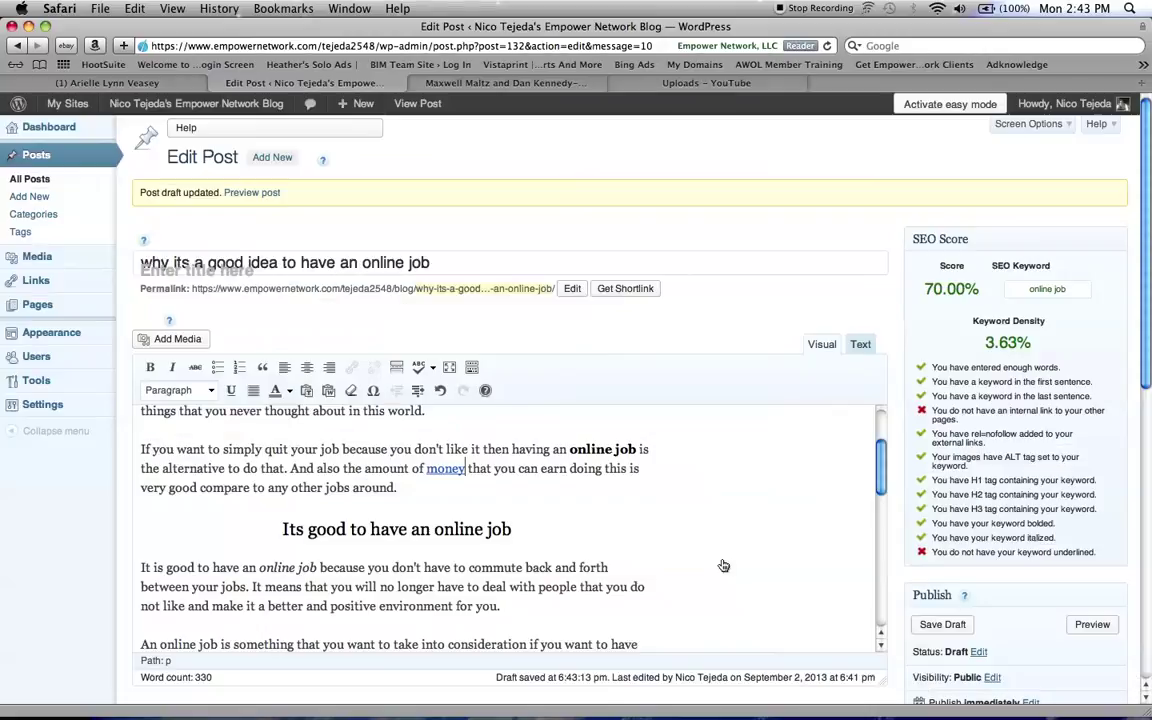
# Step: Switch to the YouTube uploads, open the video "why its a good idea to have an online job" and pause its playback
pyautogui.moveTo(876, 457); pyautogui.dragTo(895, 630)
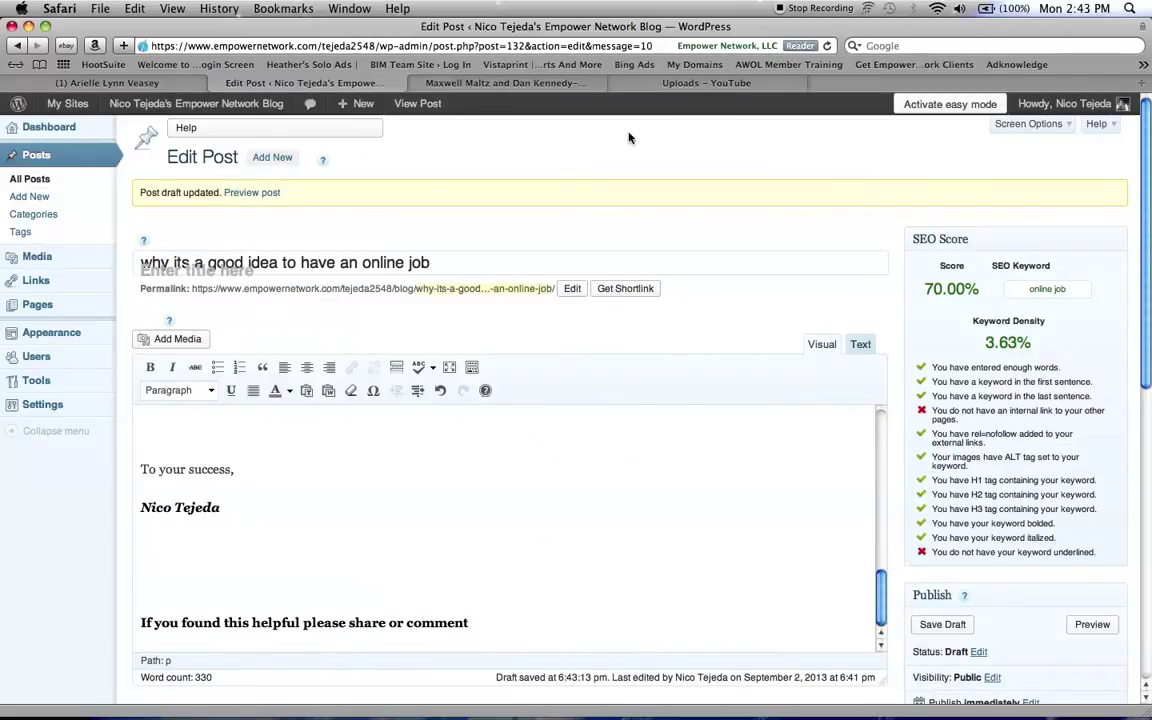
pyautogui.click(683, 84)
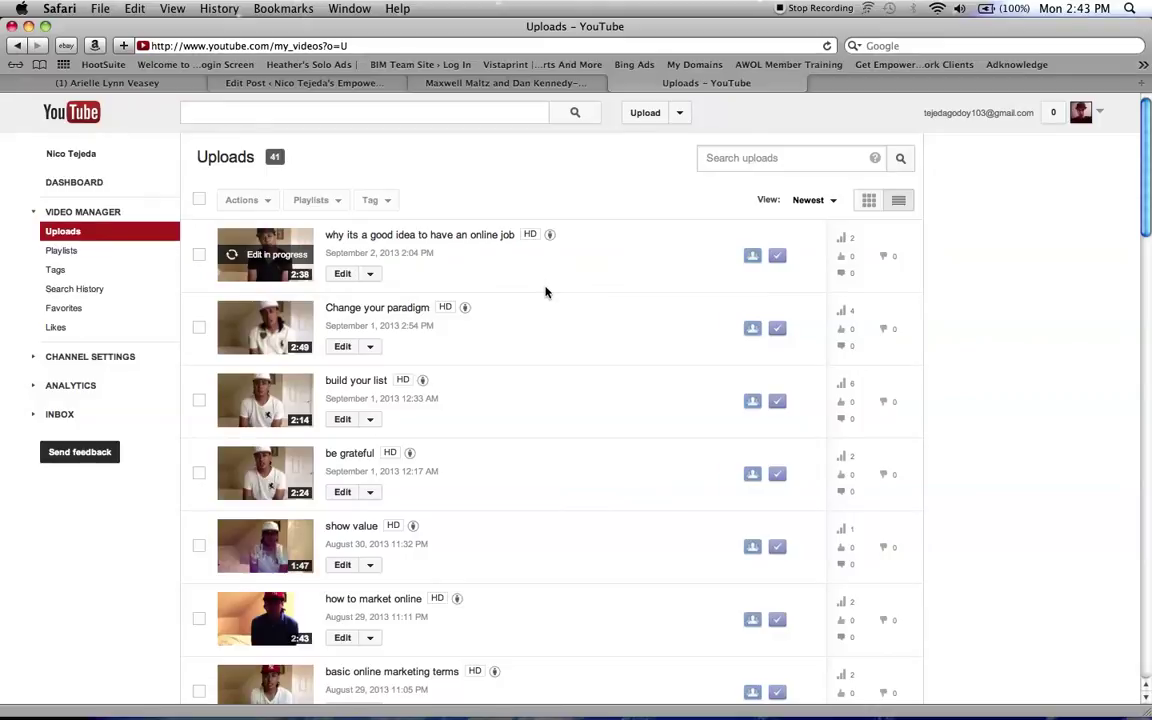
pyautogui.click(465, 242)
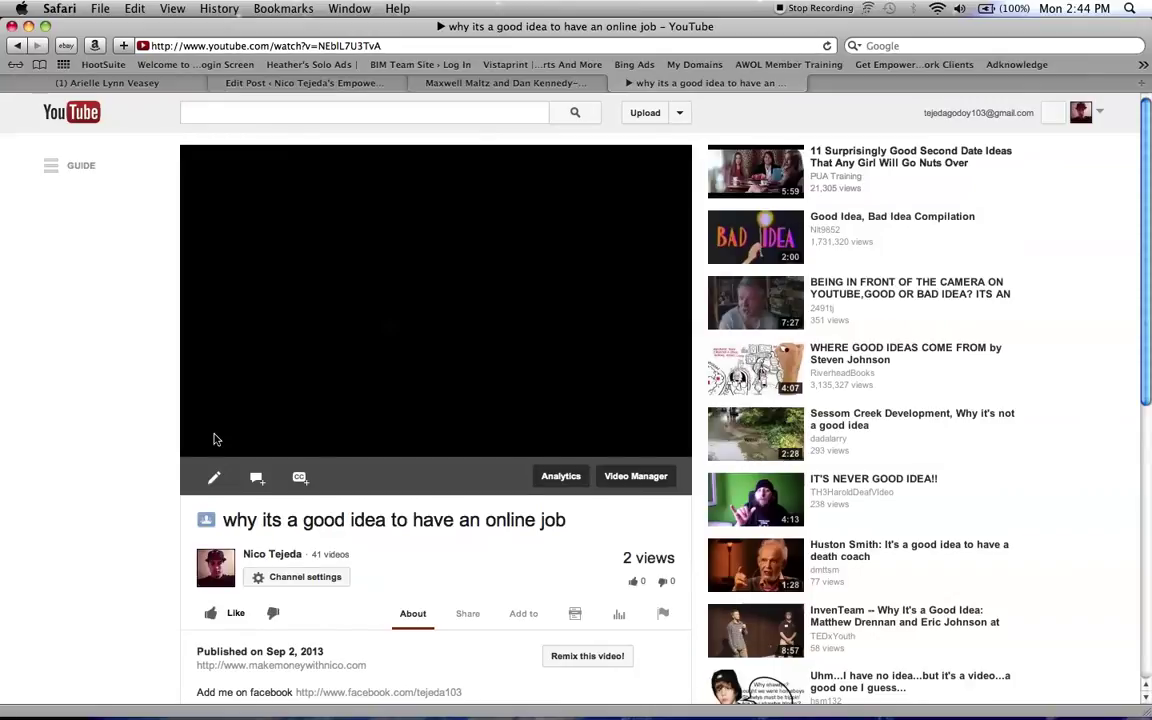
pyautogui.click(467, 614)
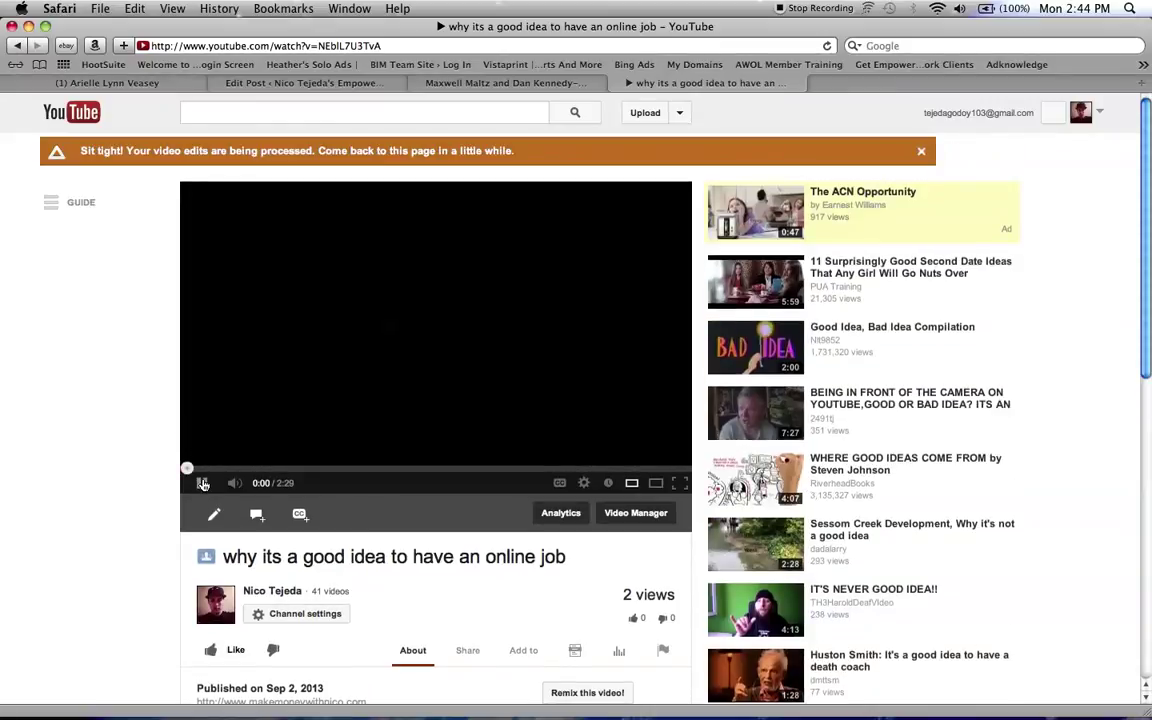
pyautogui.click(201, 485)
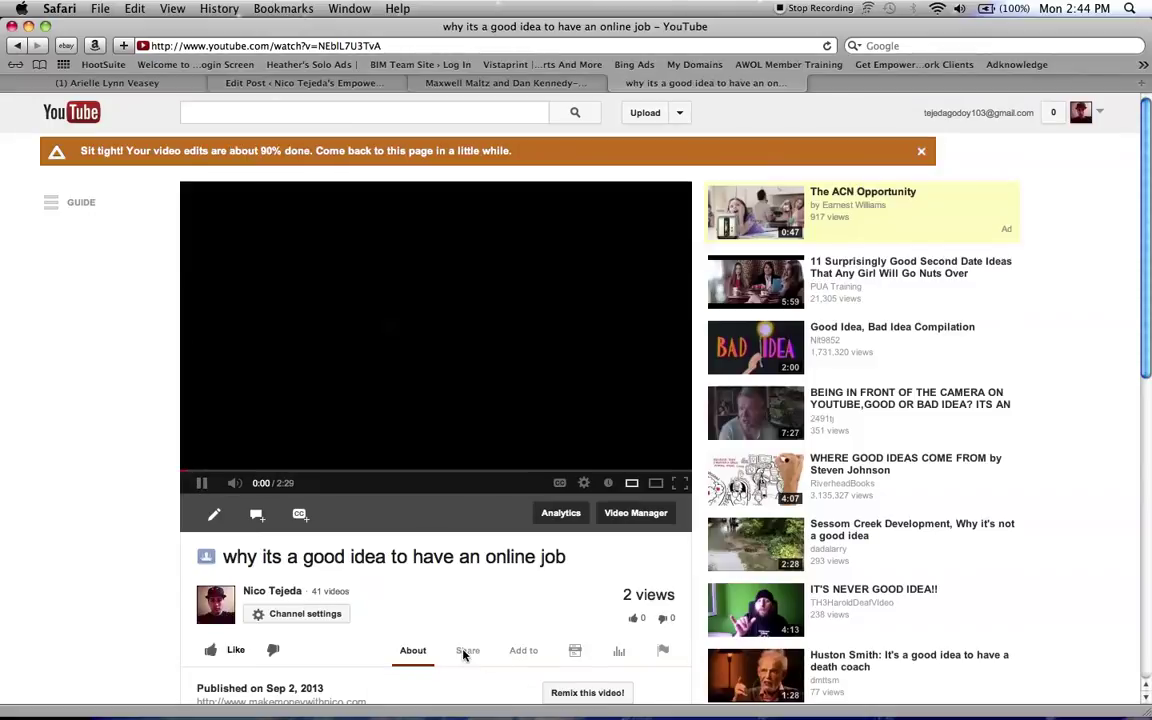
pyautogui.click(203, 484)
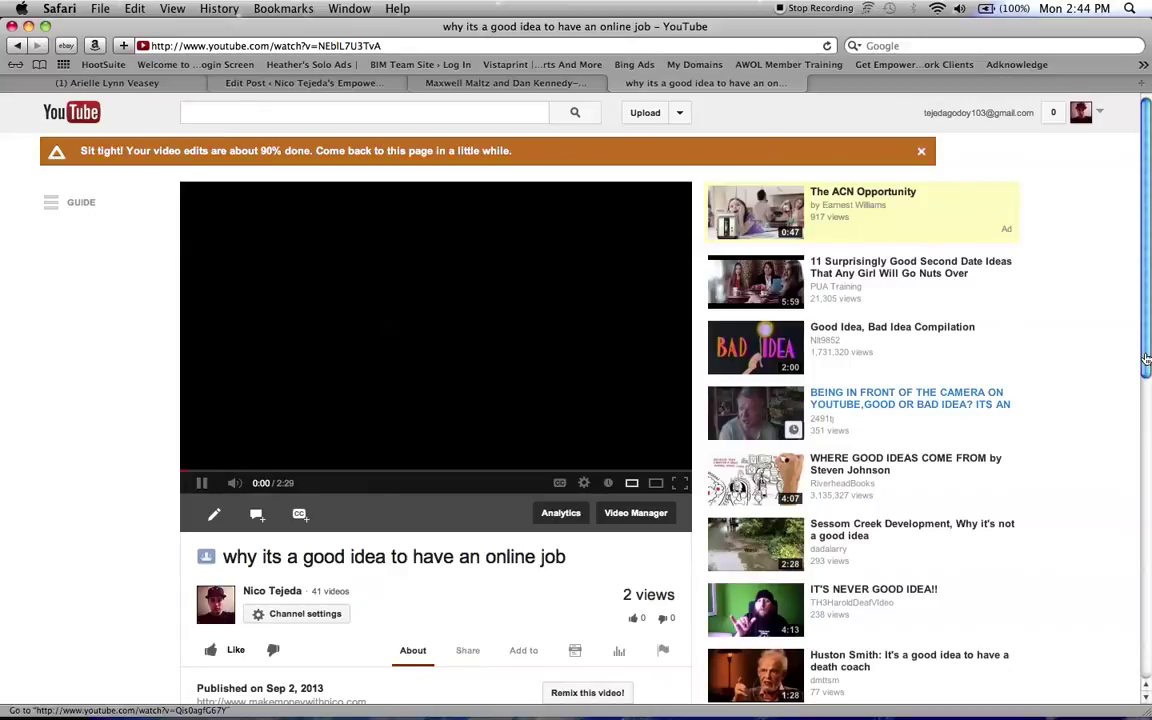
pyautogui.click(201, 482)
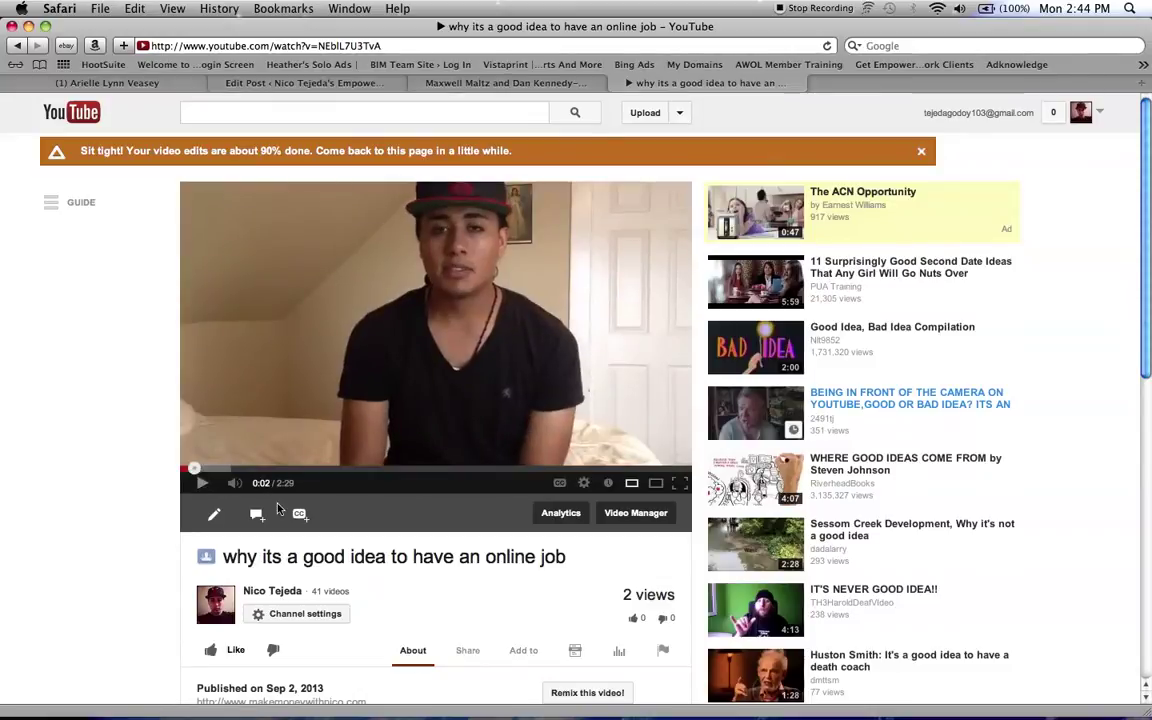
# Step: Show the video's embed sharing options and copy its 420 × 315 iframe code
pyautogui.click(467, 651)
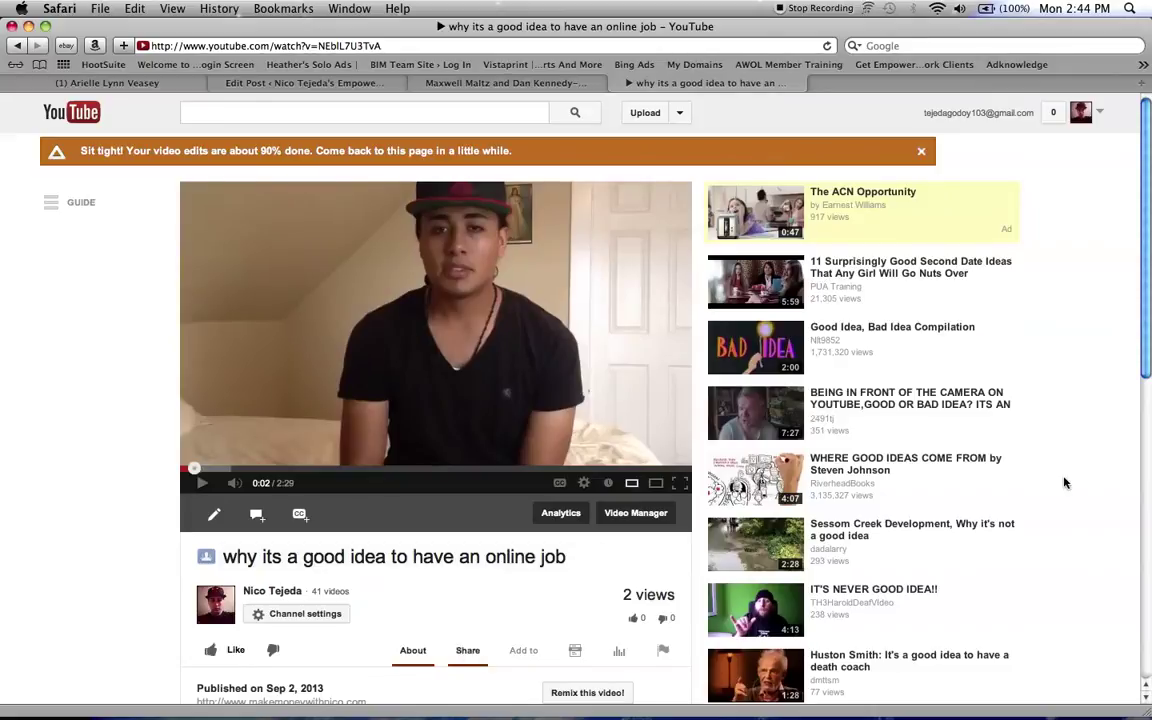
pyautogui.moveTo(1149, 292); pyautogui.dragTo(1149, 400)
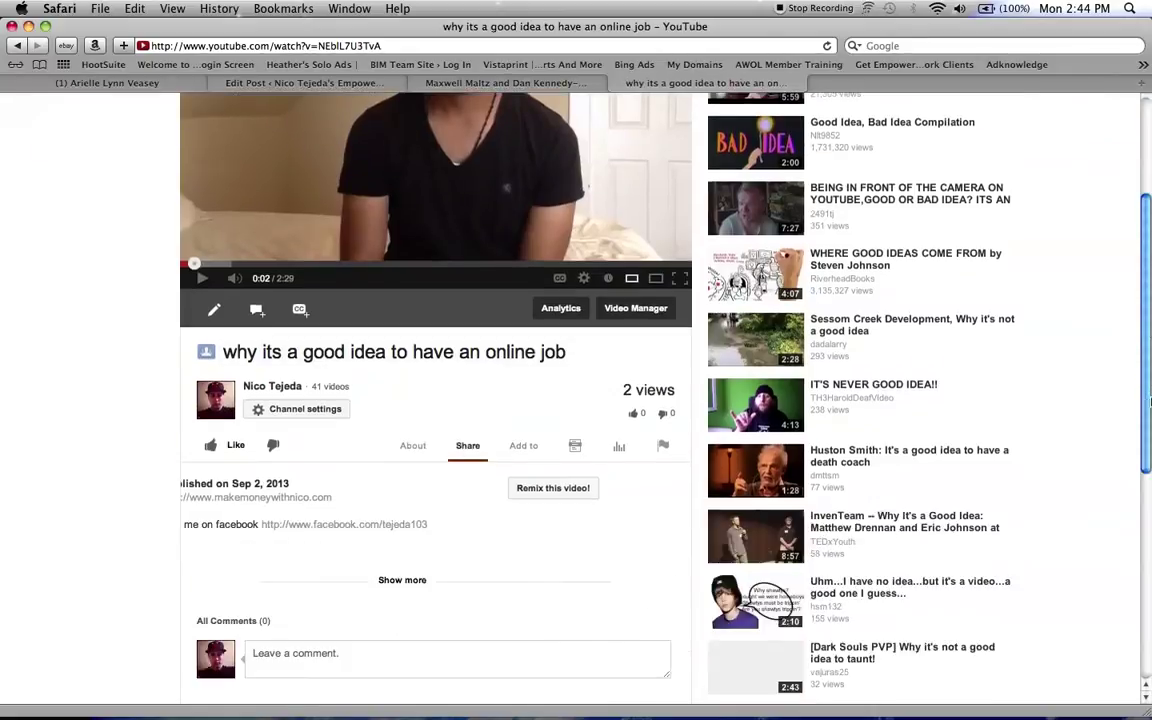
pyautogui.scroll(-2, 761, 337)
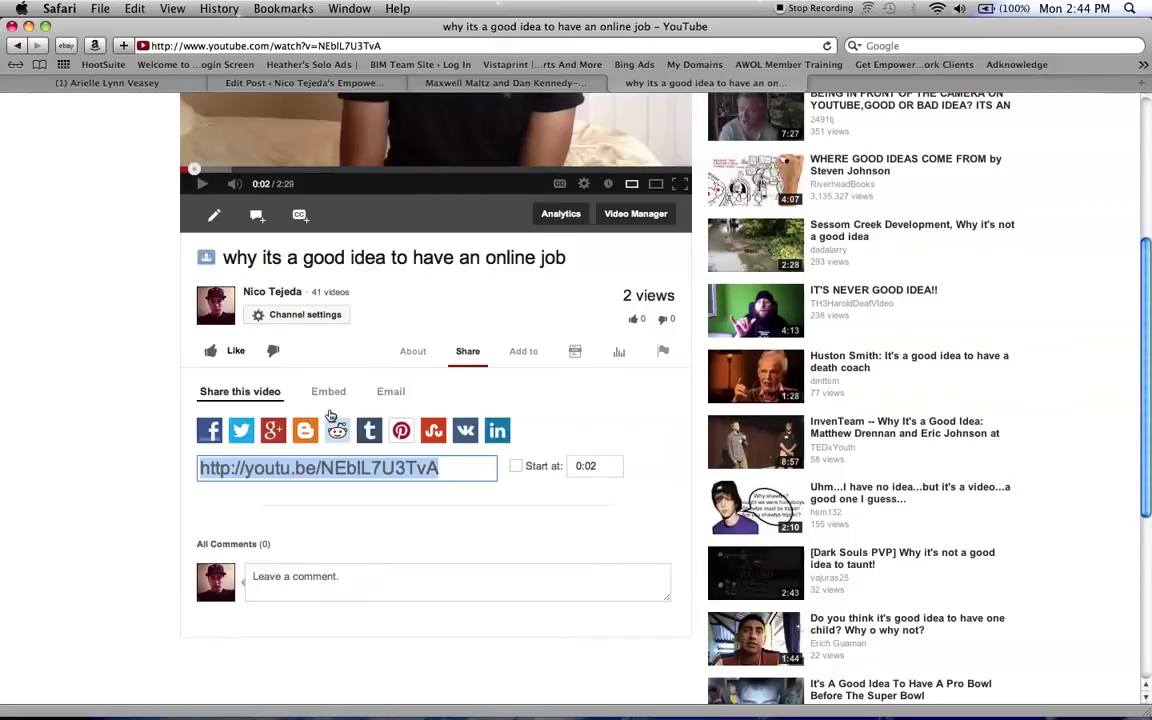
pyautogui.click(328, 392)
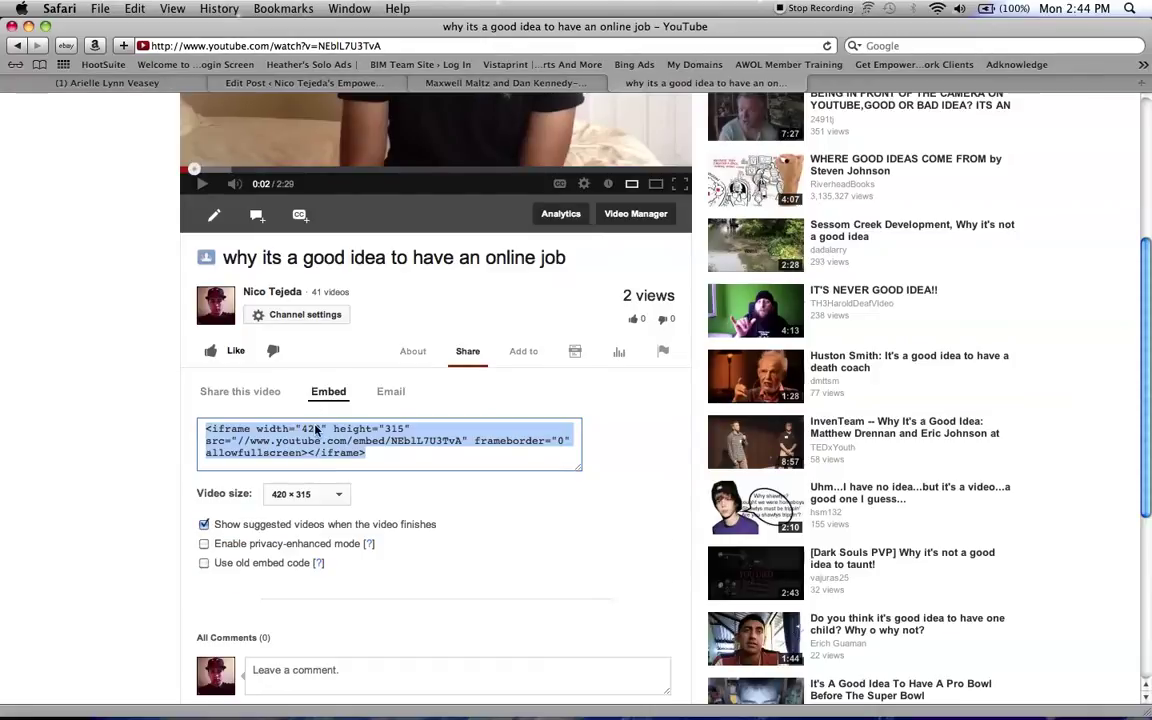
pyautogui.rightClick(316, 430)
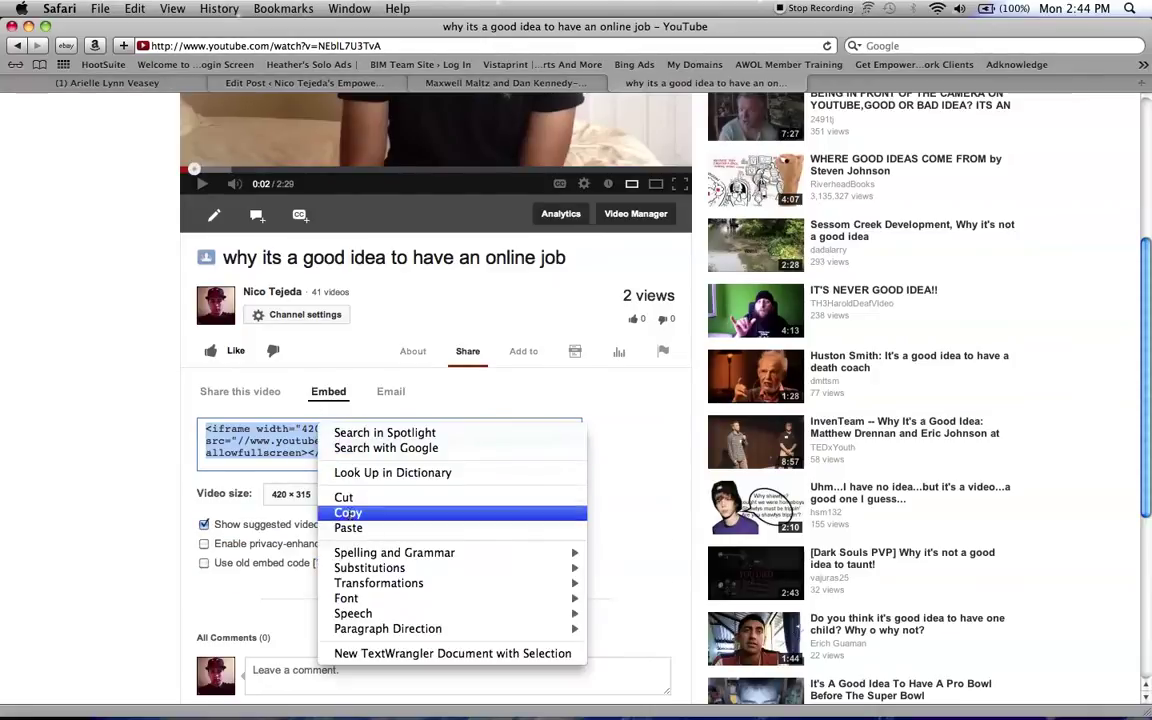
pyautogui.click(350, 513)
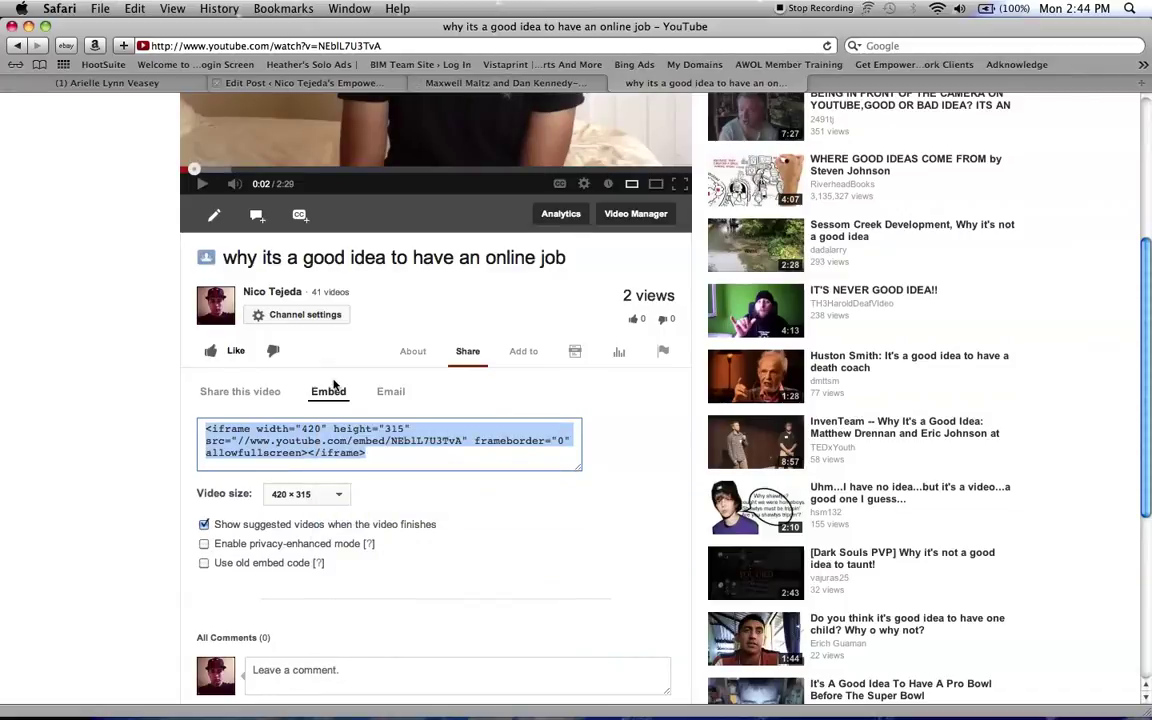
# Step: Return to the WordPress post, paste the embed code on its own line above "To your success," in the HTML source, and switch back to visual editing
pyautogui.click(285, 84)
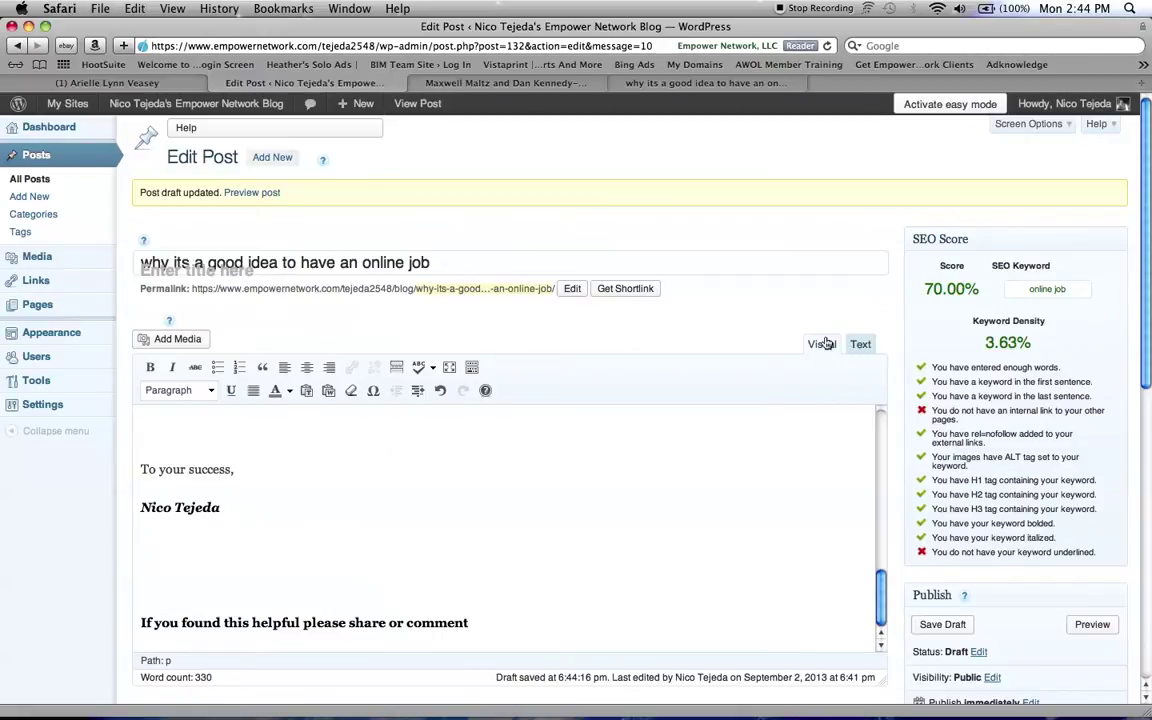
pyautogui.click(858, 355)
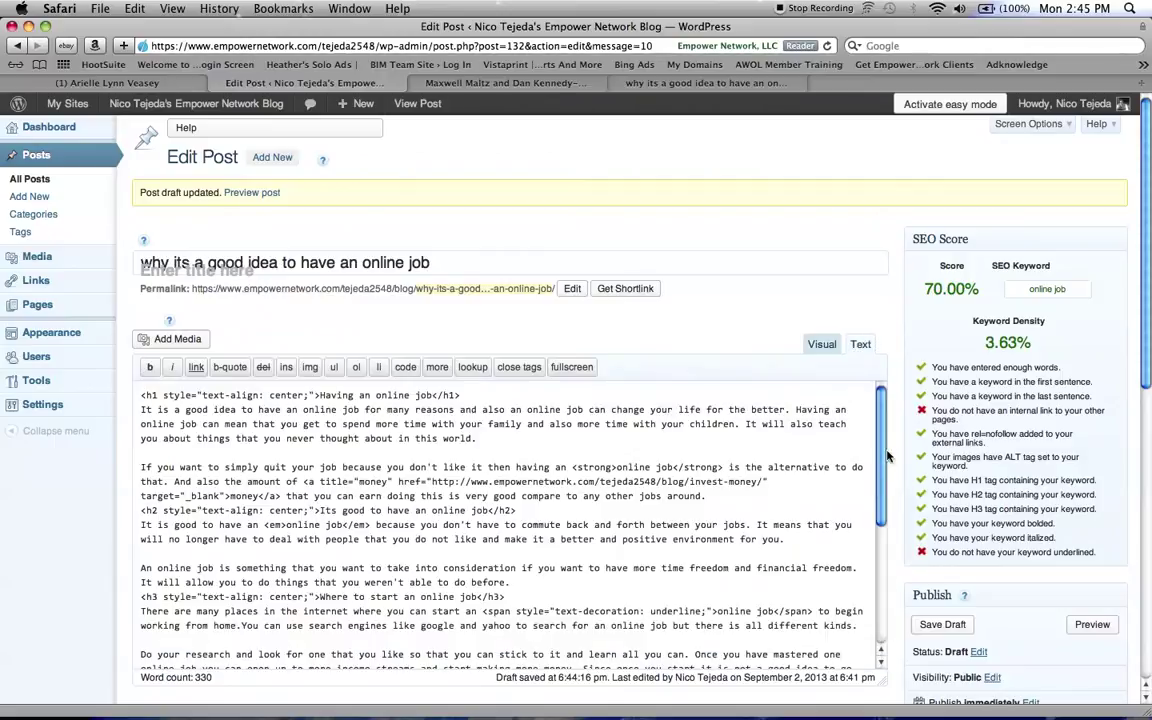
pyautogui.moveTo(885, 460); pyautogui.dragTo(882, 590)
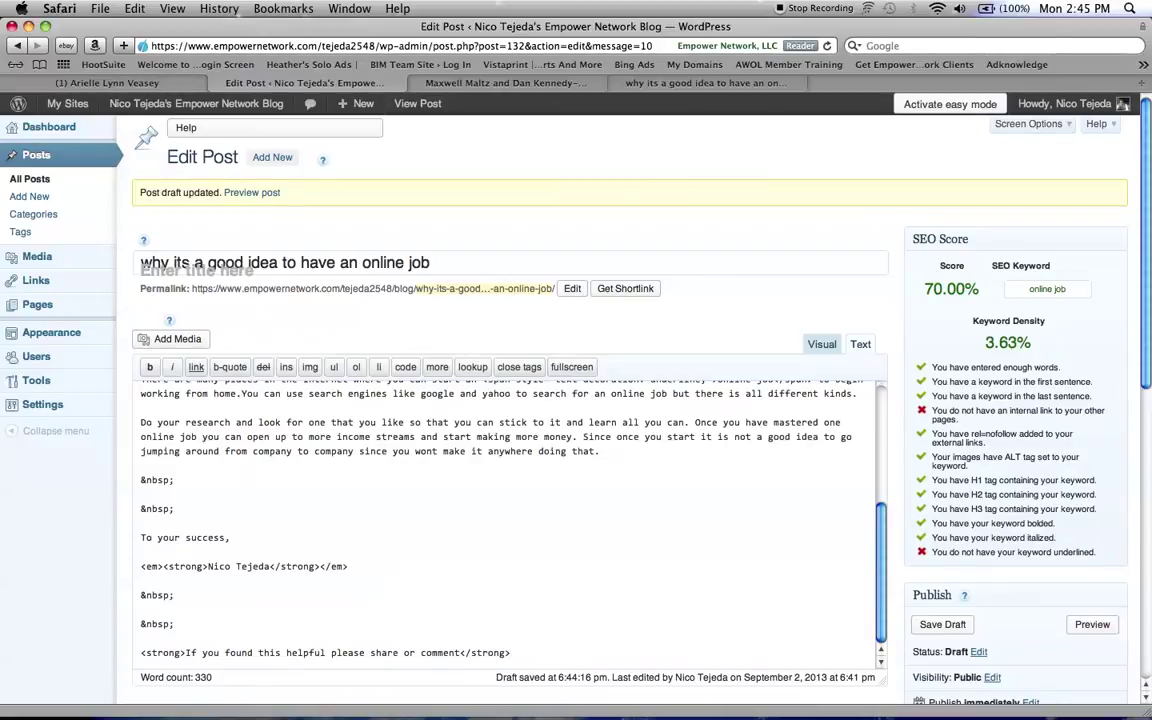
pyautogui.click(190, 487)
pyautogui.press('Return')
pyautogui.press('Return')
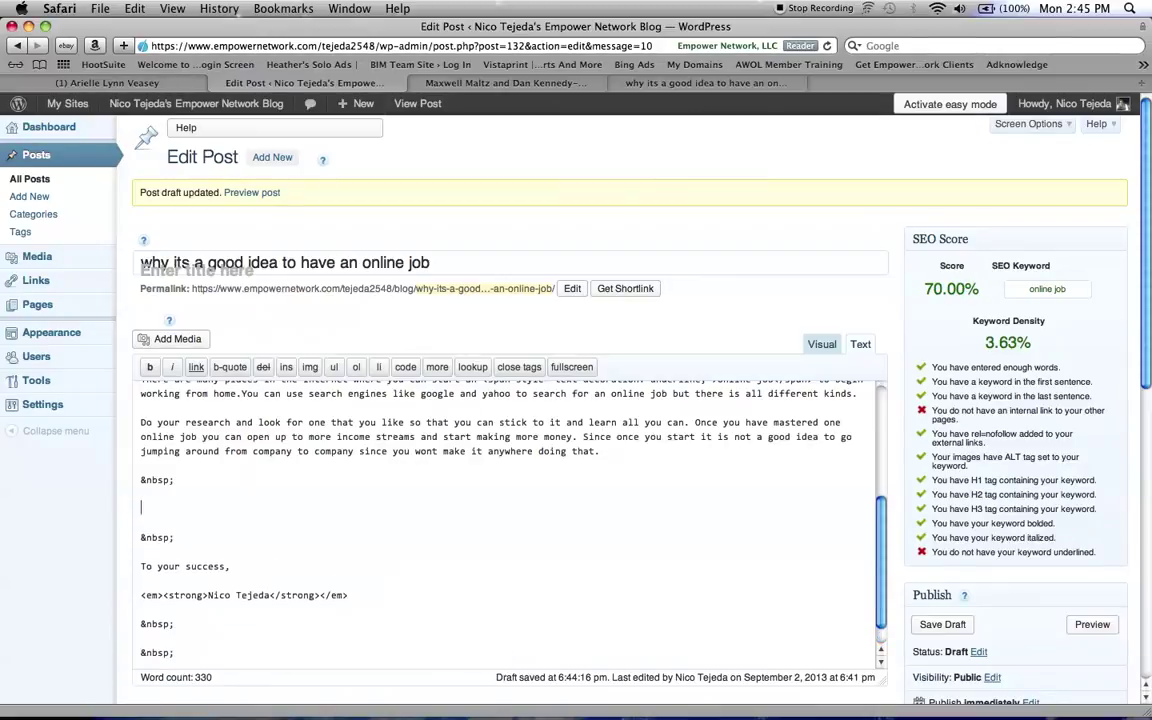
pyautogui.press('Return')
pyautogui.rightClick(150, 499)
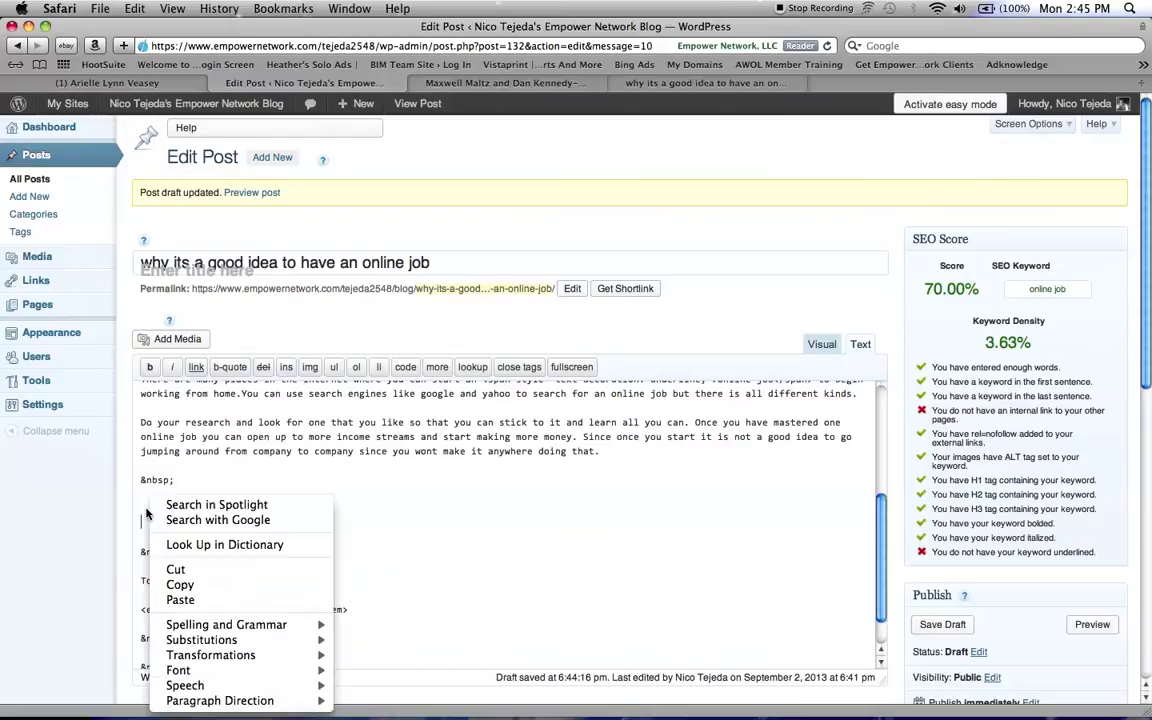
pyautogui.click(194, 601)
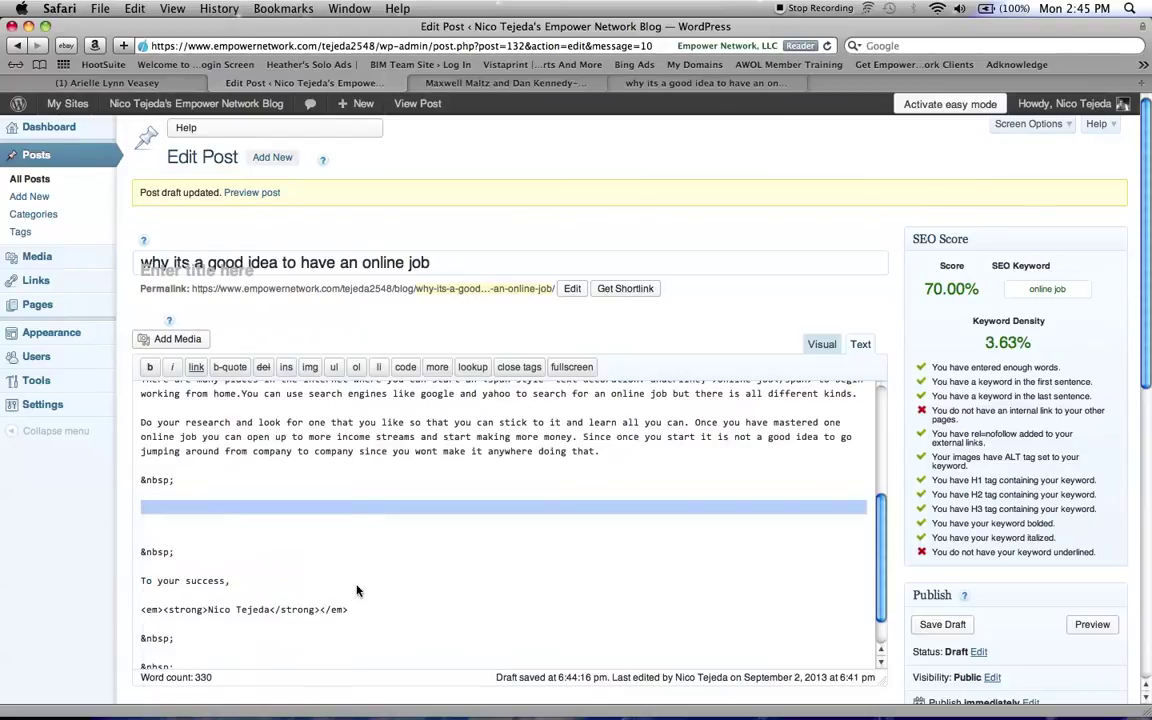
pyautogui.click(821, 345)
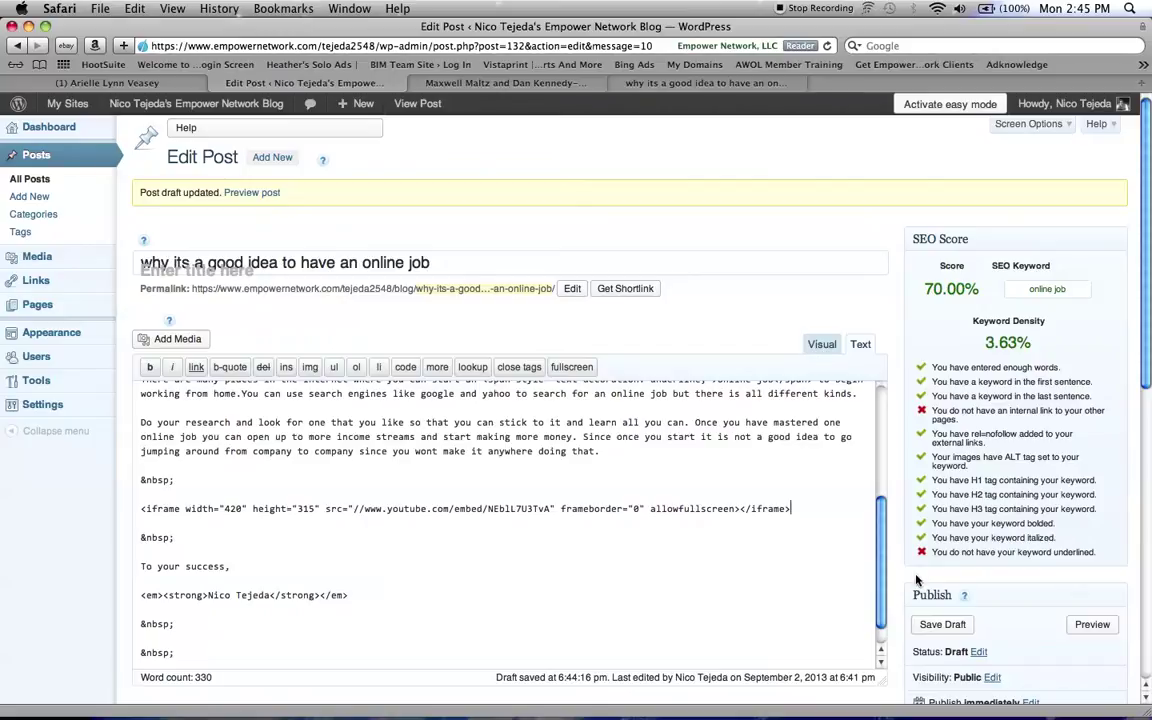
pyautogui.moveTo(880, 553)
pyautogui.mouseDown()
pyautogui.moveTo(876, 610)
pyautogui.moveTo(879, 530)
pyautogui.moveTo(879, 560)
pyautogui.mouseUp()
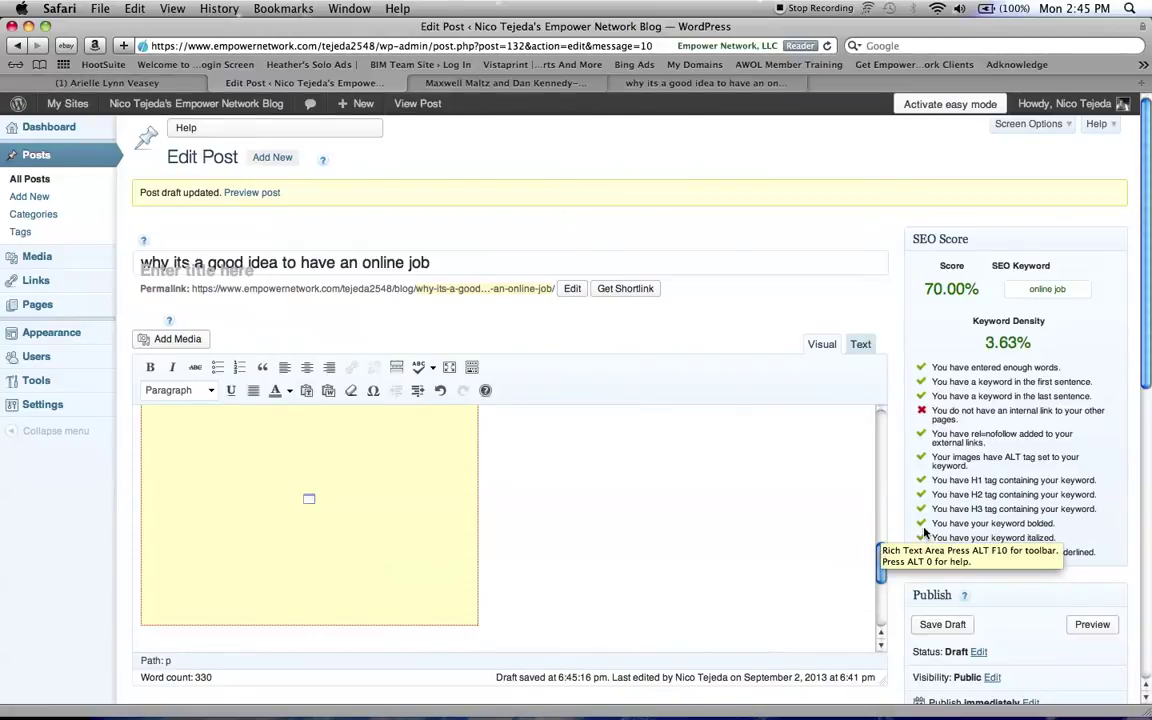
# Step: Add the tags "online jobs" and "labor day" to the post
pyautogui.scroll(-3, 1149, 345)
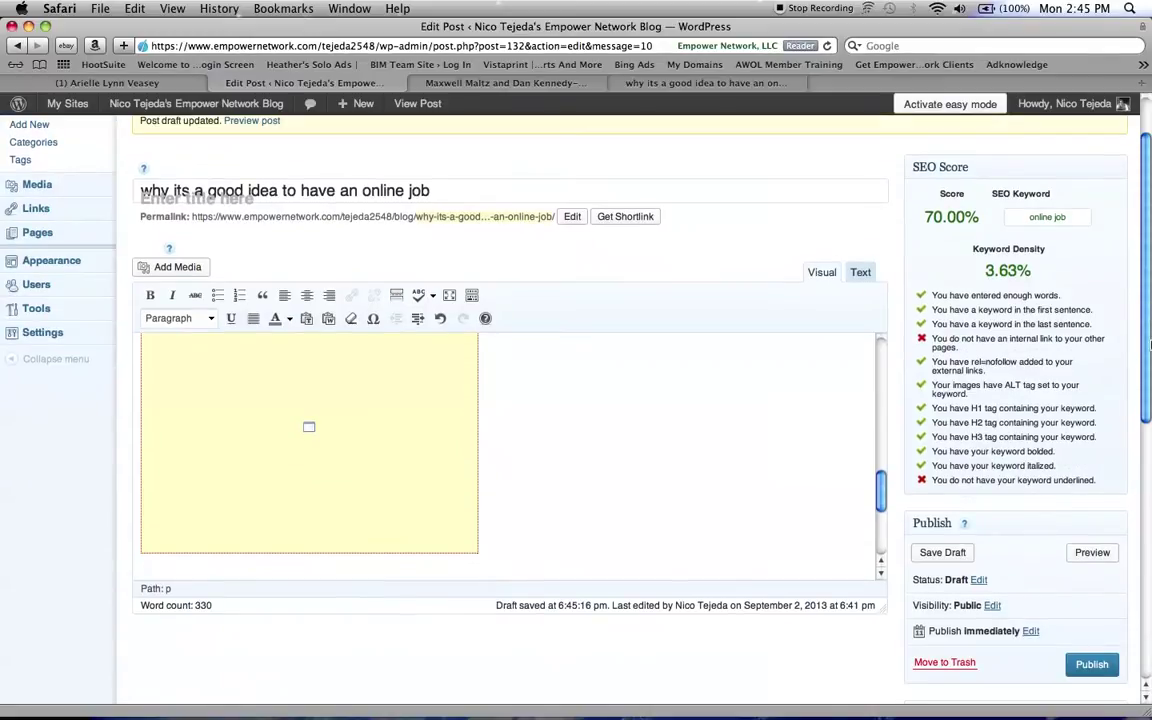
pyautogui.scroll(-5, 1149, 345)
pyautogui.scroll(-8, 1149, 403)
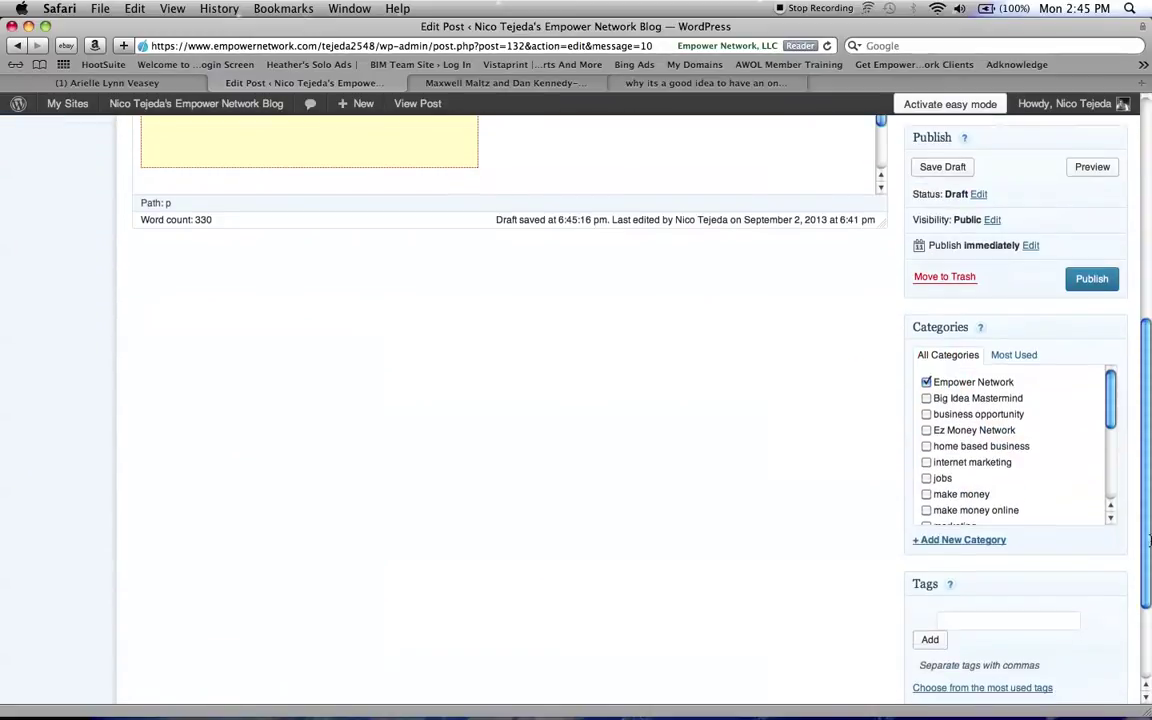
pyautogui.scroll(-2, 1149, 540)
pyautogui.click(999, 556)
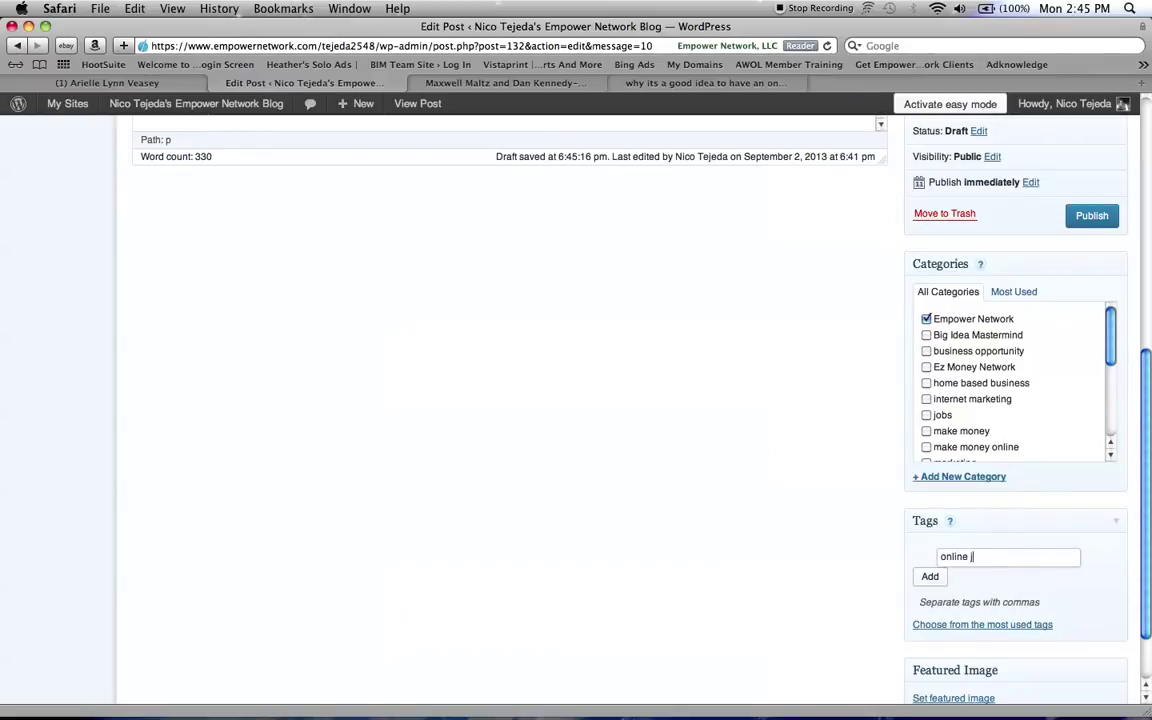
pyautogui.press('Return')
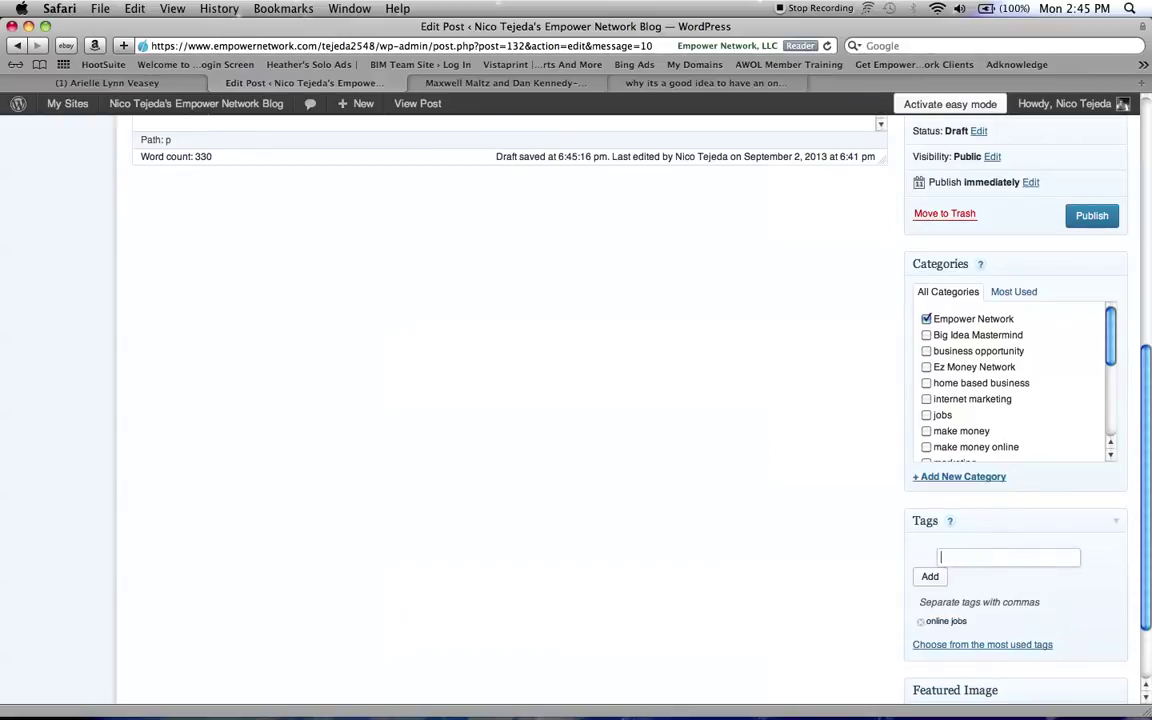
pyautogui.press('Return')
# Step: Tag the post with "make money online", "make money" and "how to make money online"
pyautogui.write('make money online')
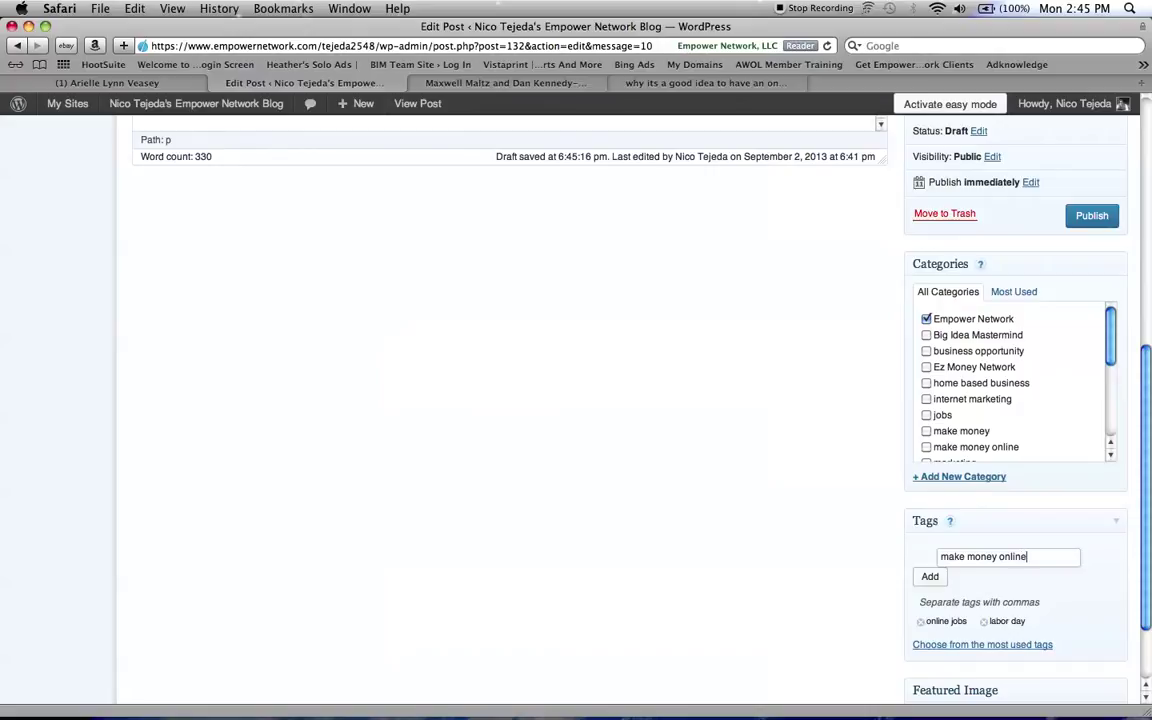
pyautogui.press('Return')
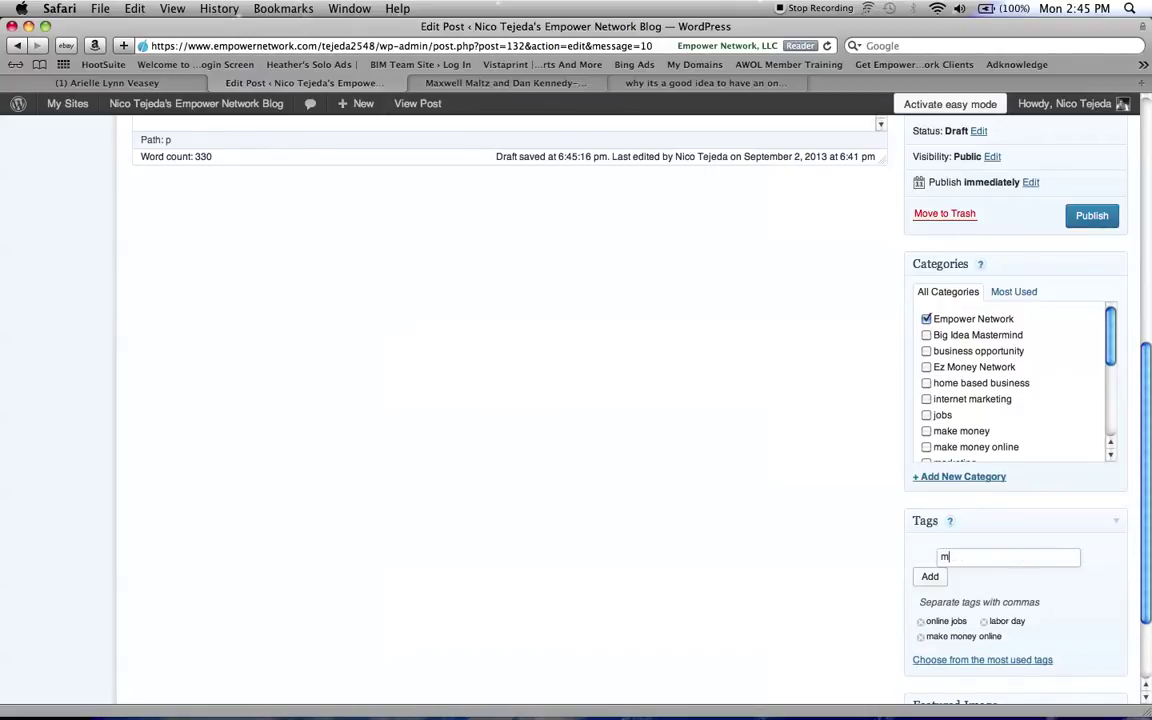
pyautogui.write('make money')
pyautogui.press('Return')
pyautogui.write('how t')
pyautogui.write('ke mon')
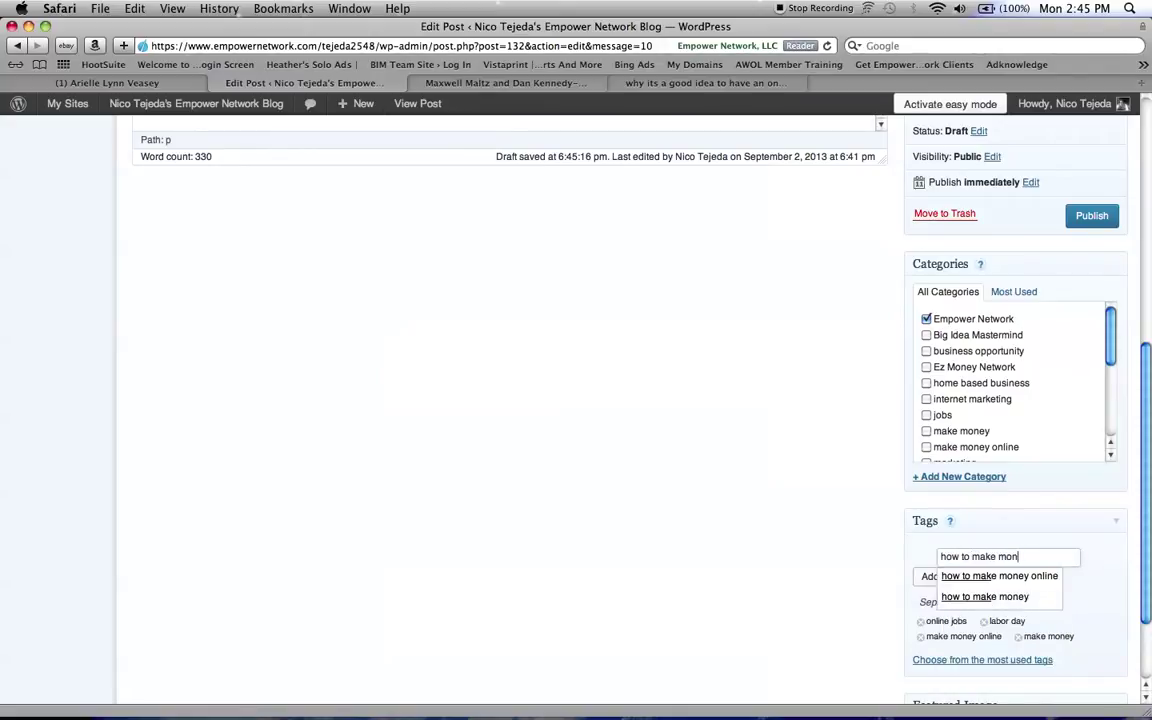
pyautogui.write('ey online')
pyautogui.press('Return')
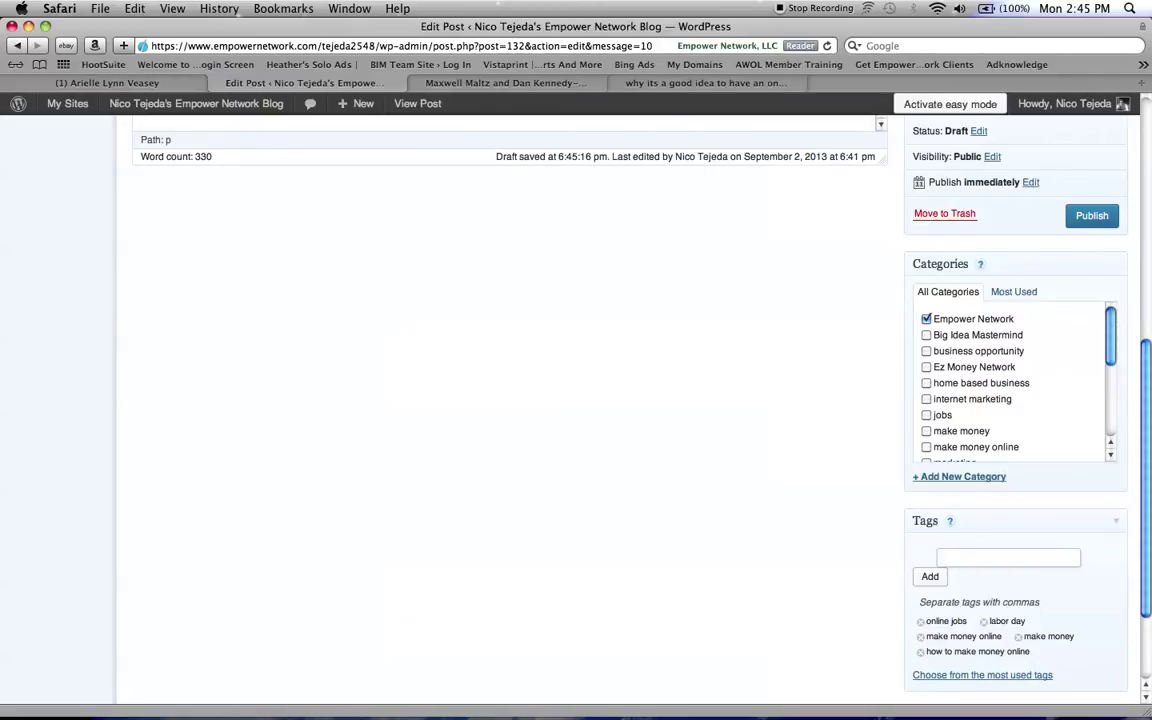
# Step: Add "work from home" and the suggested "home based business" as post tags
pyautogui.write('work from hom')
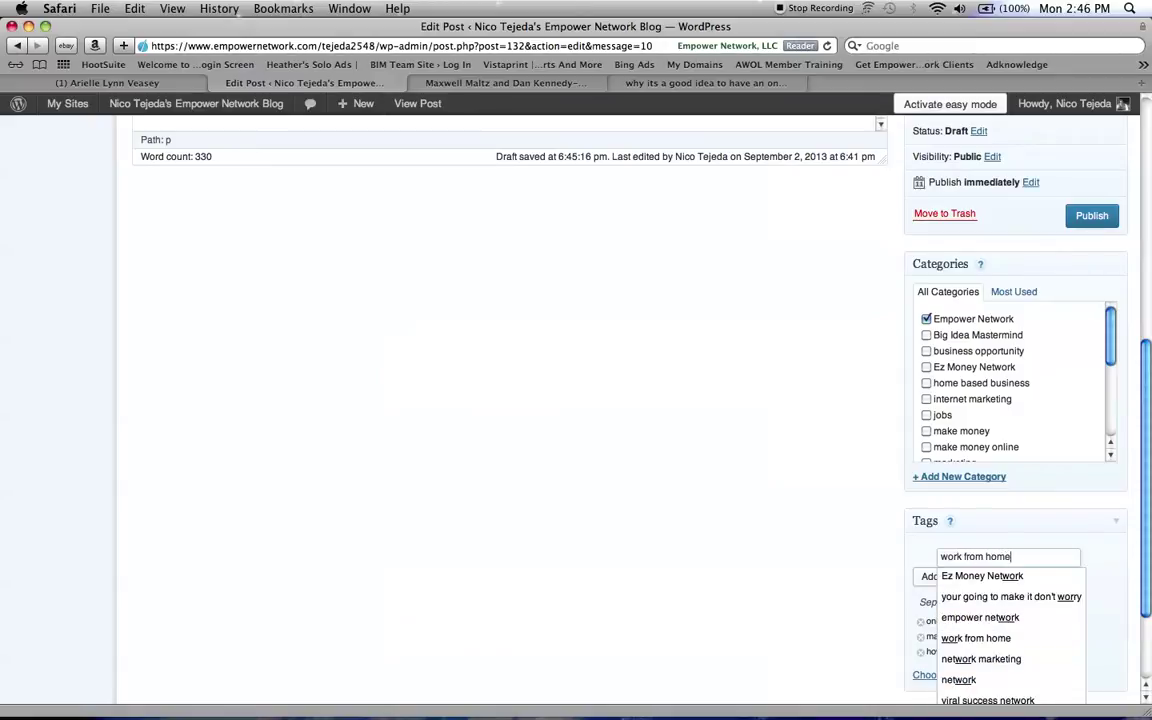
pyautogui.write('e')
pyautogui.press('Return')
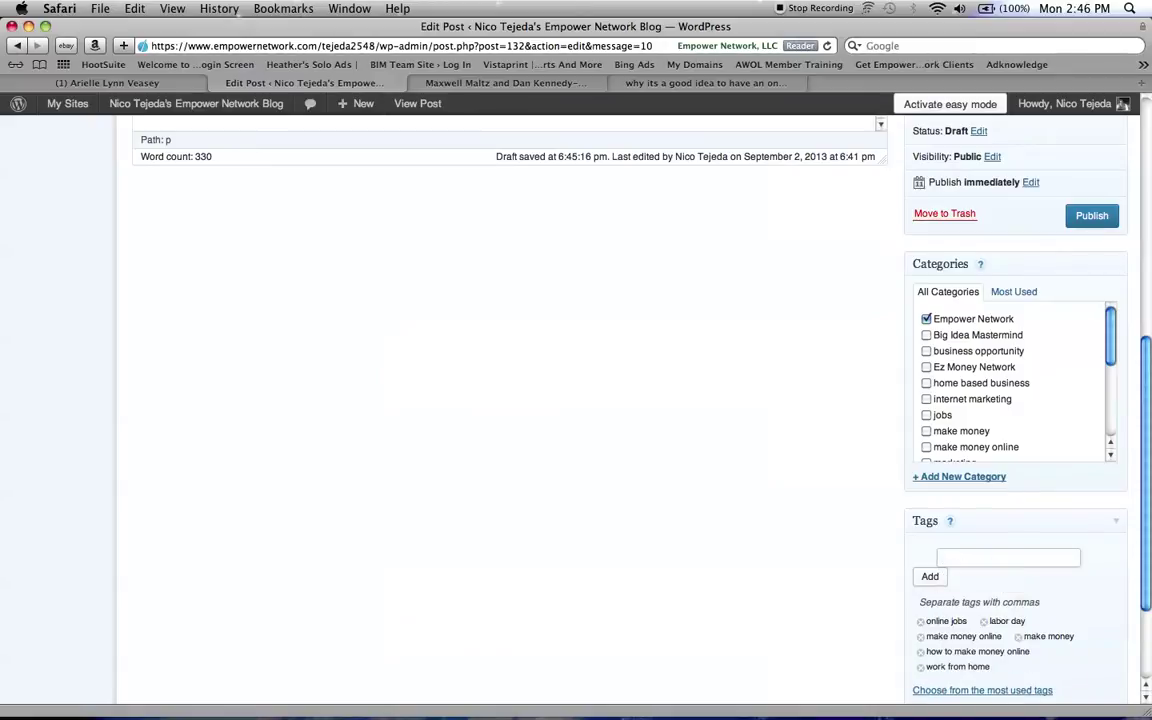
pyautogui.write('busine')
pyautogui.click(1024, 578)
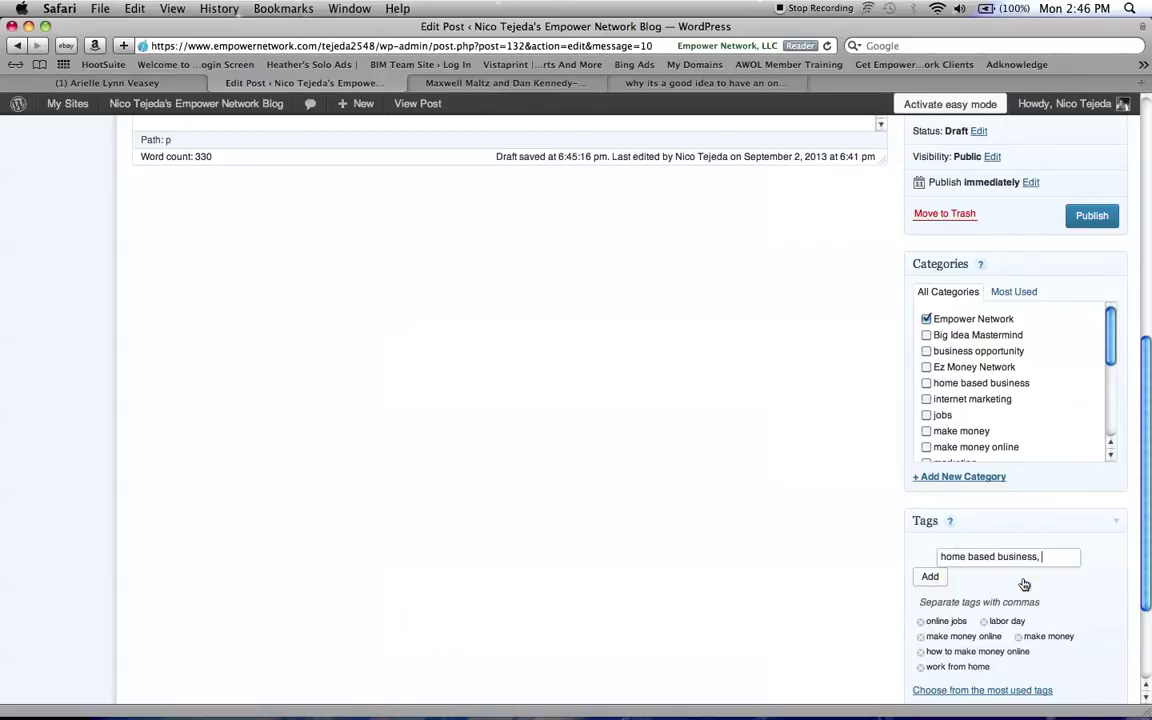
pyautogui.press('Return')
# Step: Look up the existing tags containing "business" and add the suggested "business opportunities" tag to the post
pyautogui.write('busien')
pyautogui.press('BackSpace')
pyautogui.press('BackSpace')
pyautogui.write('ness')
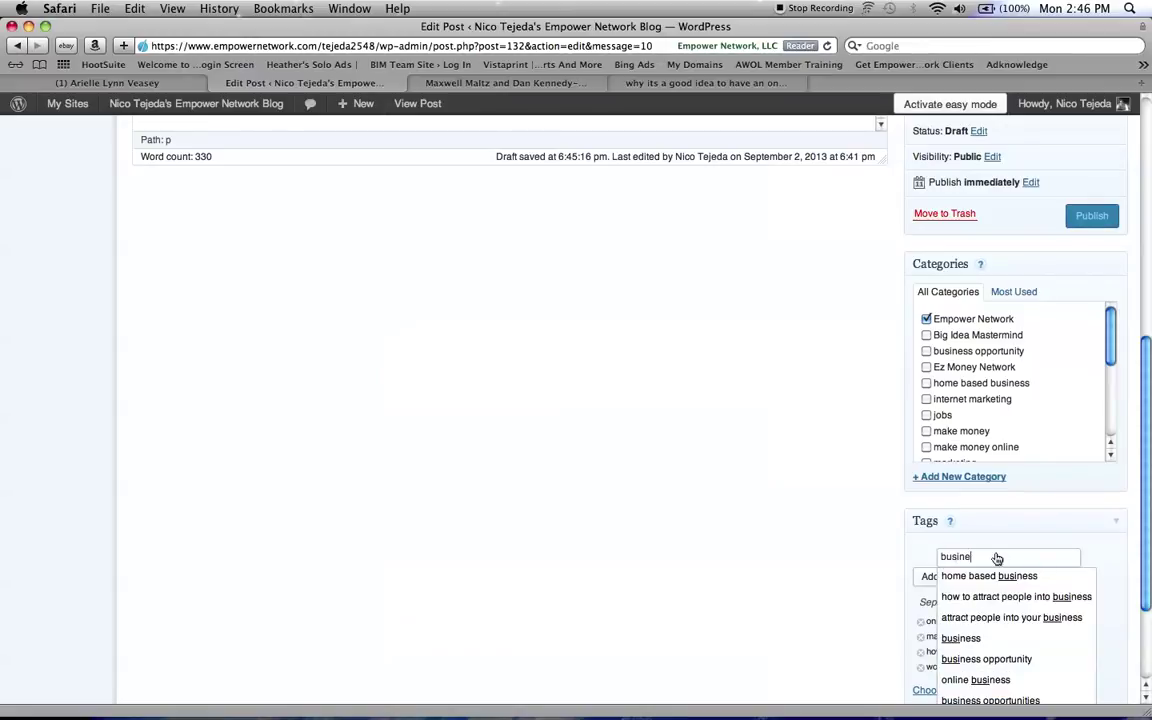
pyautogui.click(1014, 700)
pyautogui.press('Return')
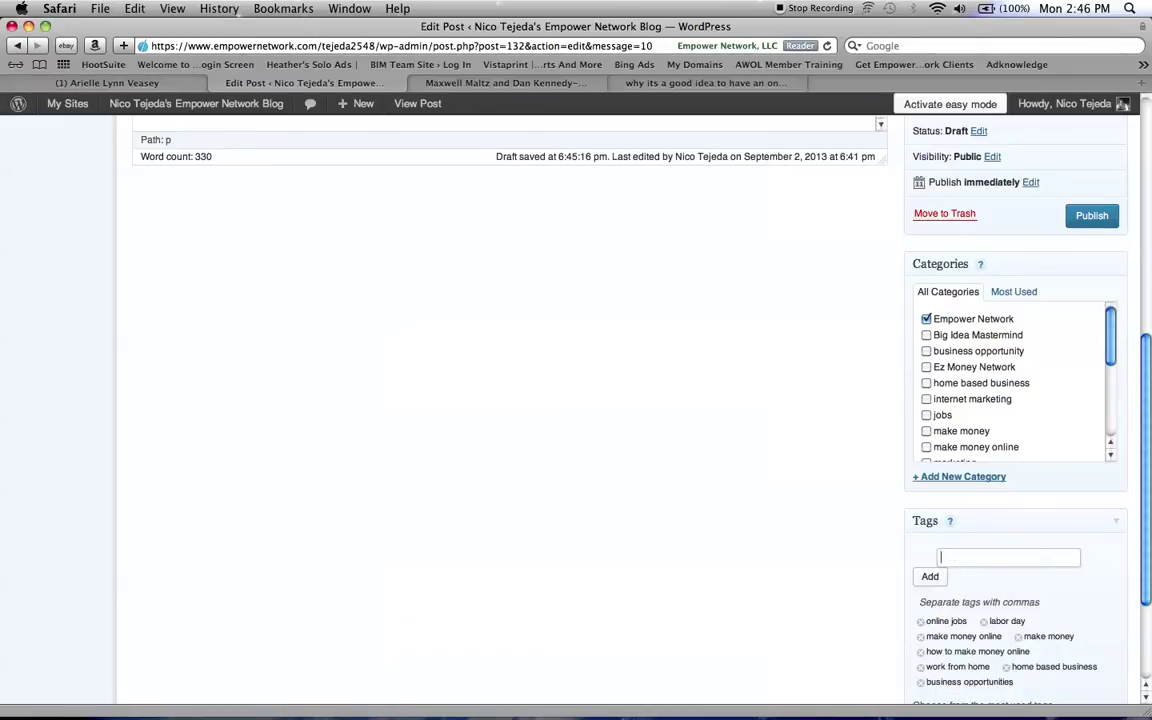
# Step: Add the tags "google", "yahoo" and "money" to the post
pyautogui.write('bui')
pyautogui.press('BackSpace')
pyautogui.write('google')
pyautogui.press('Return')
pyautogui.press('Return')
pyautogui.write('money')
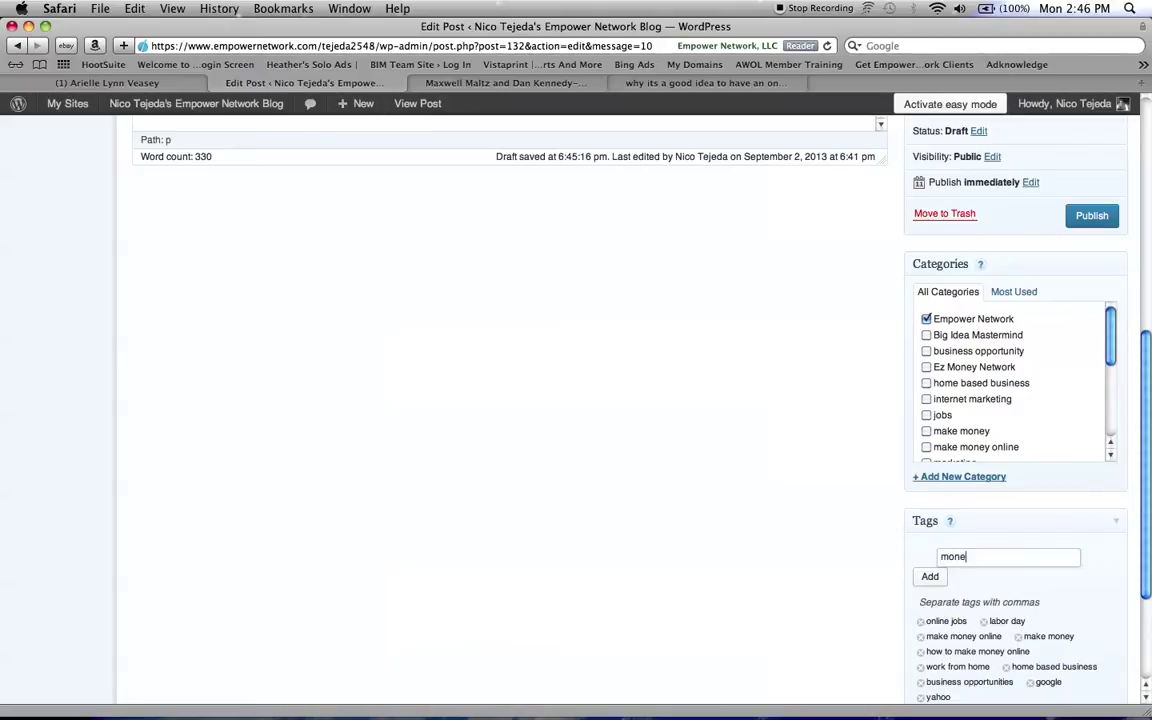
pyautogui.press('Return')
# Step: Add the full post title "why its a good idea to have an online job" as a tag
pyautogui.write('why its a good idea')
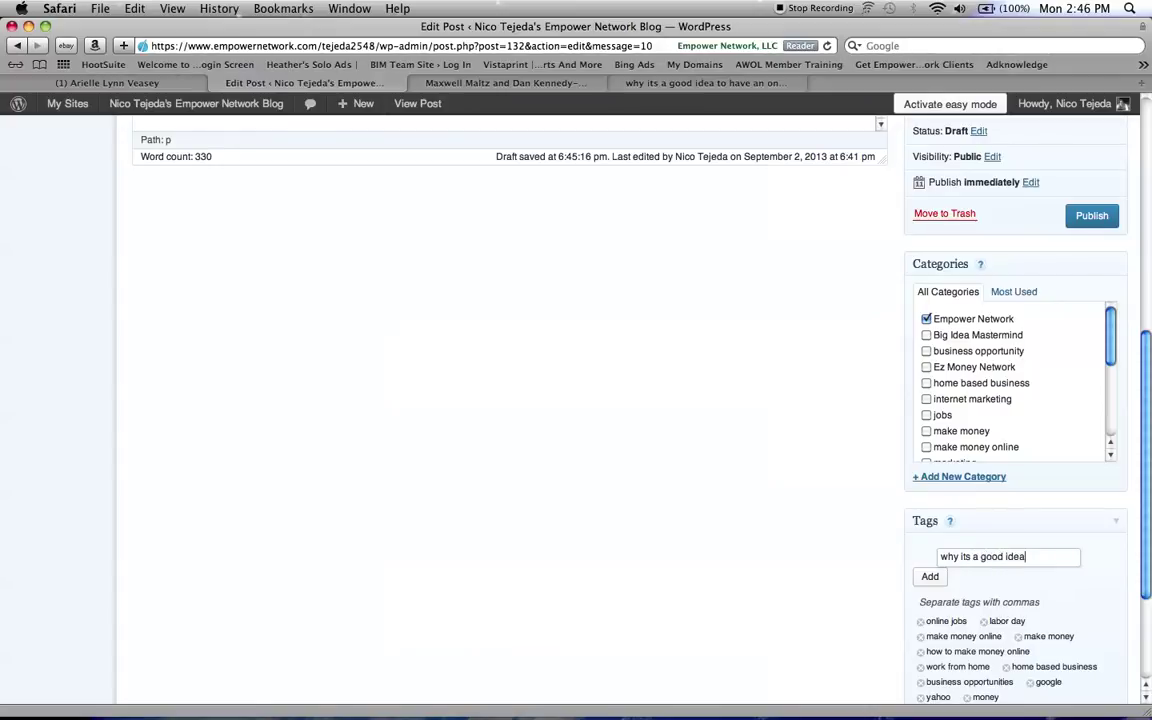
pyautogui.write(' to have an online')
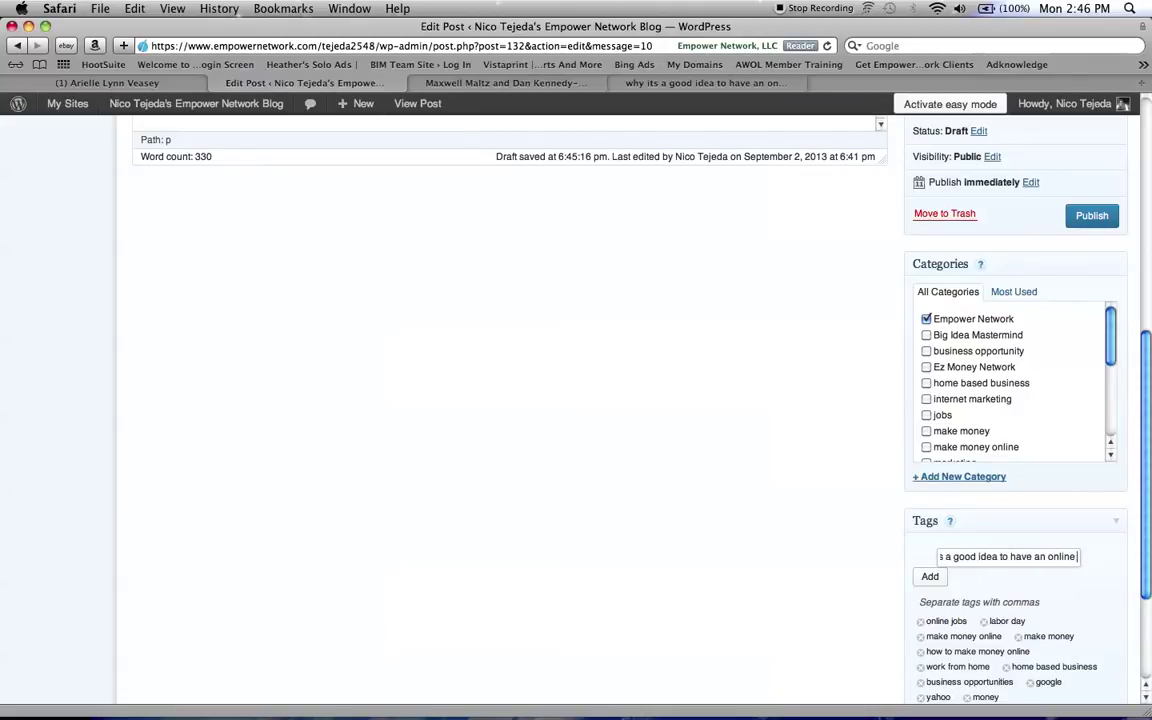
pyautogui.write(' job')
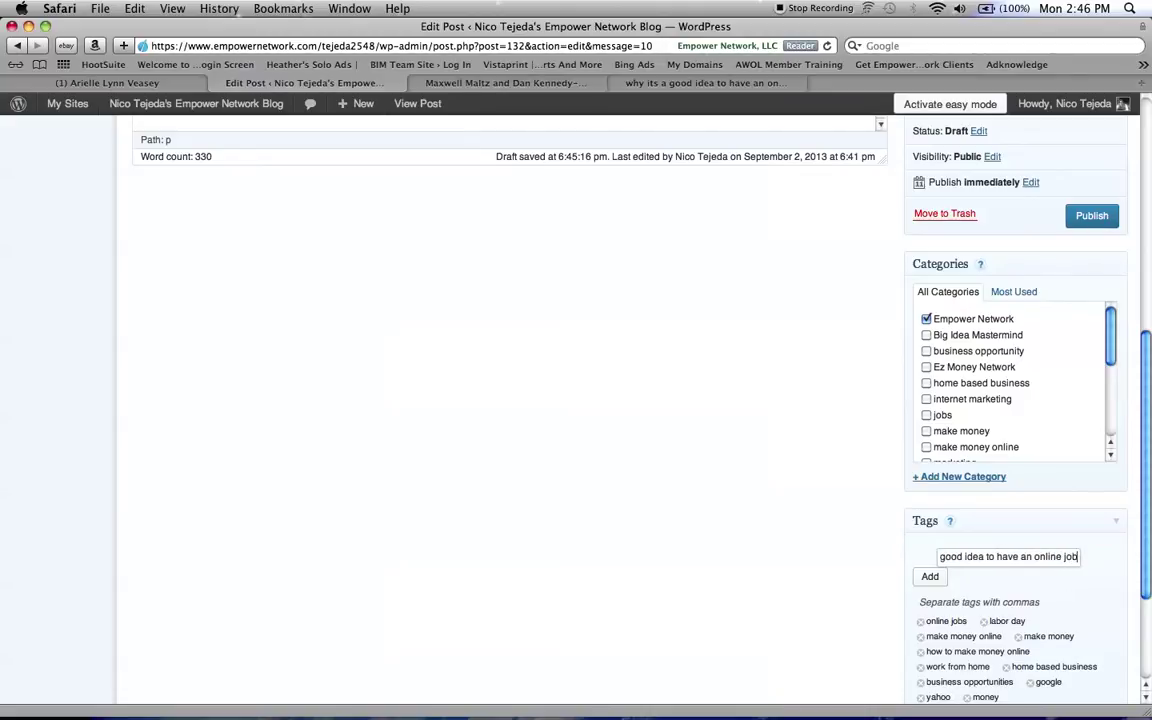
pyautogui.press('Return')
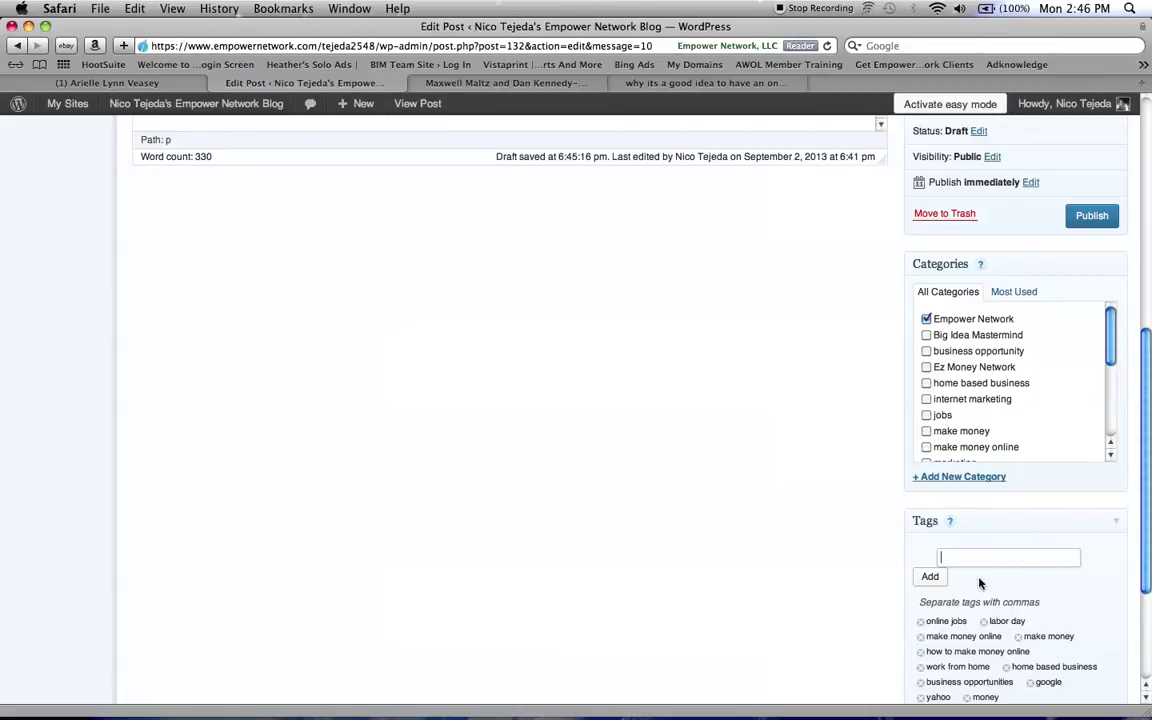
# Step: Assign the post to the categories Big Idea Mastermind, business opportunity, online jobs and Online Marketing
pyautogui.click(927, 336)
pyautogui.click(927, 351)
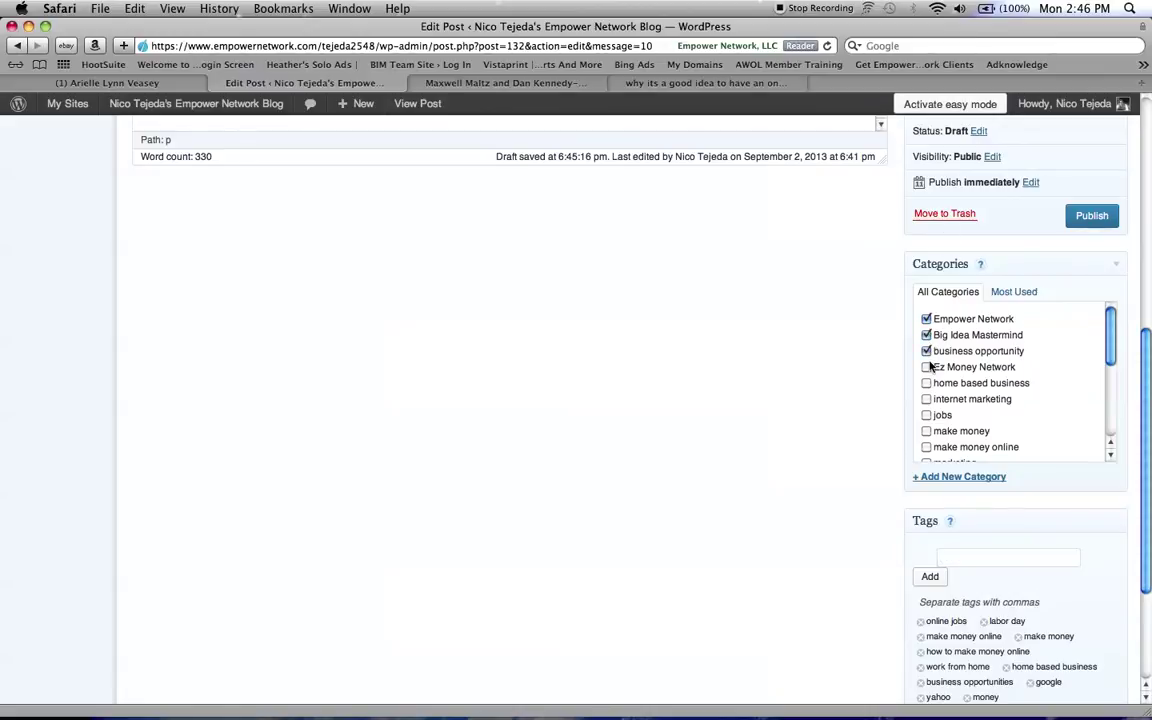
pyautogui.scroll(-5, 1000, 380)
# Step: Add the tag "online marketing" to the post, correcting the misspelled "online"
pyautogui.write('onlien ma')
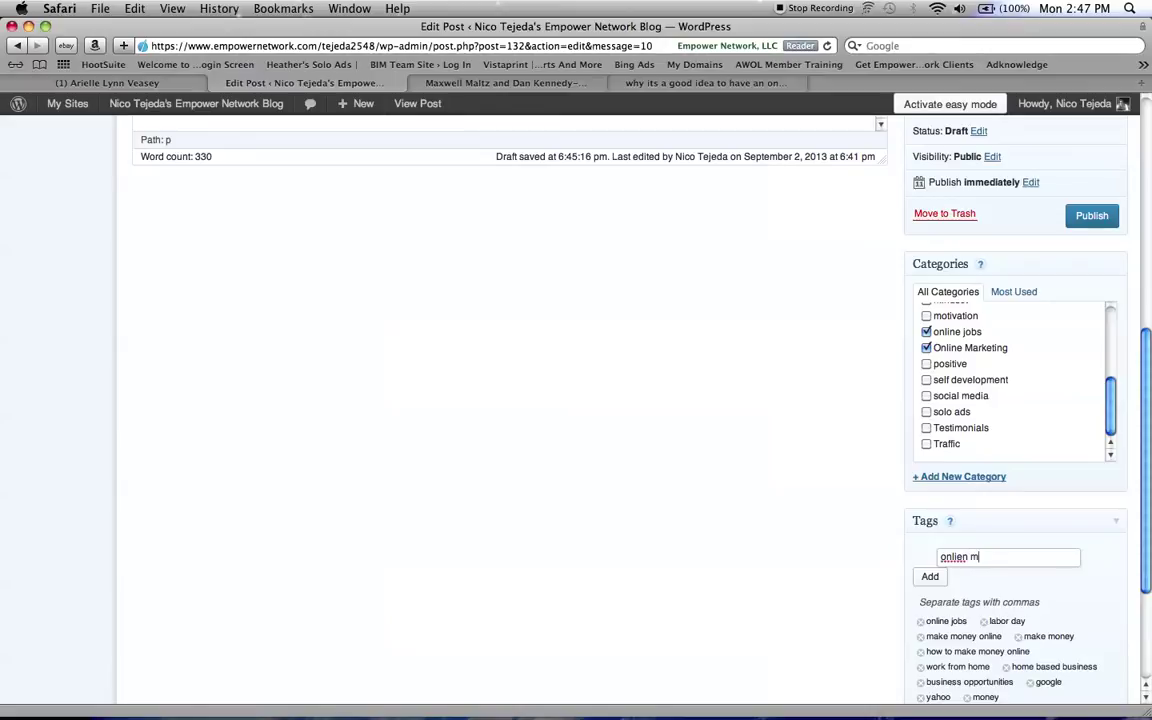
pyautogui.press('BackSpace')
pyautogui.press('BackSpace')
pyautogui.press('BackSpace')
pyautogui.write('ne m')
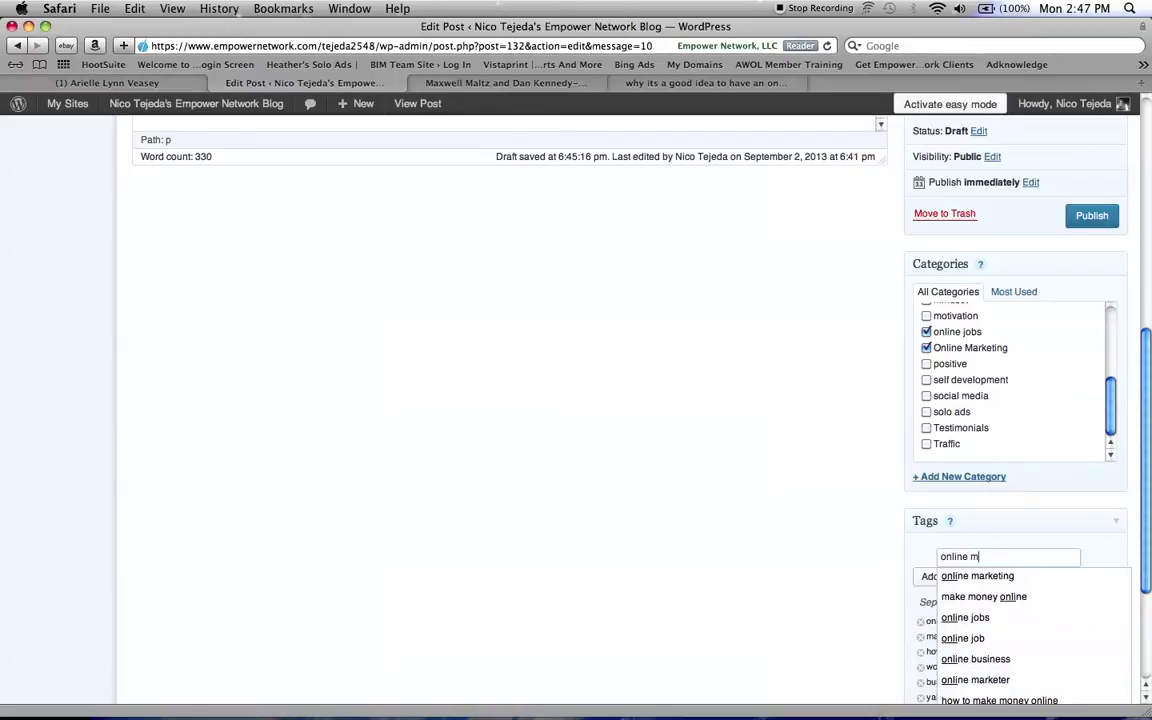
pyautogui.write('arketing')
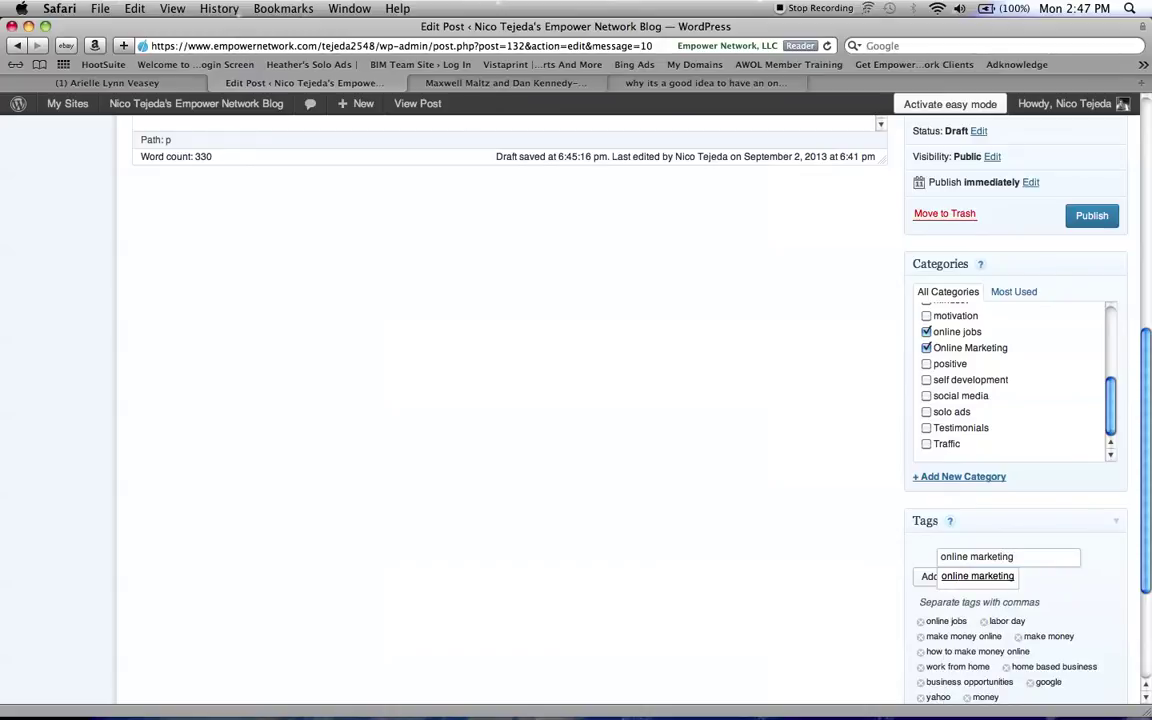
pyautogui.press('Return')
# Step: Add "internet marketing" and "marketing" as further tags on the post
pyautogui.write('internet marketing')
pyautogui.press('Return')
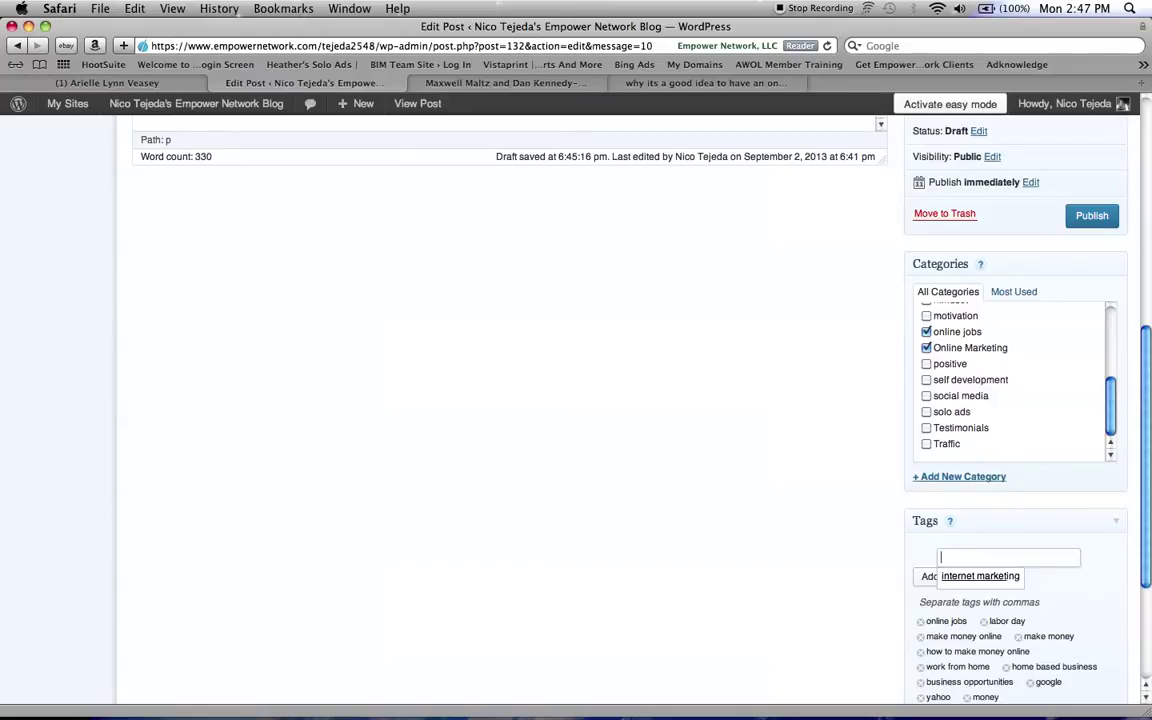
pyautogui.write('market')
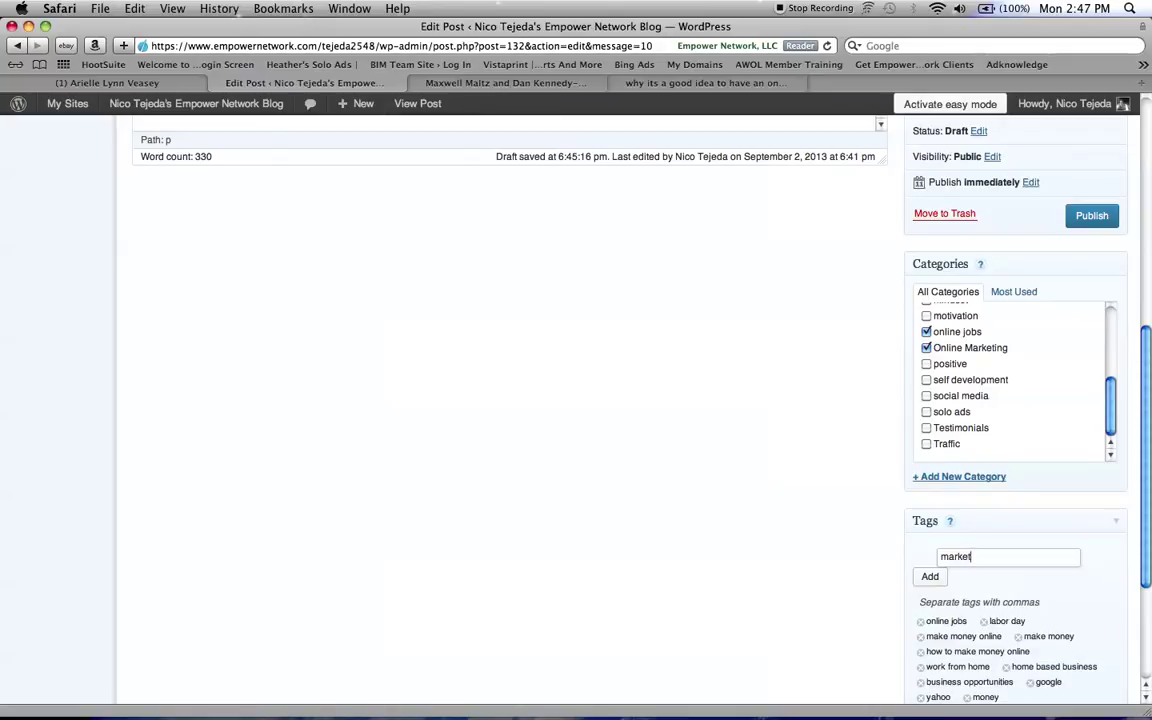
pyautogui.write('ing')
pyautogui.press('Return')
# Step: Publish the finished blog post
pyautogui.moveTo(1113, 404)
pyautogui.mouseDown()
pyautogui.moveTo(1110, 327)
pyautogui.moveTo(1109, 413)
pyautogui.mouseUp()
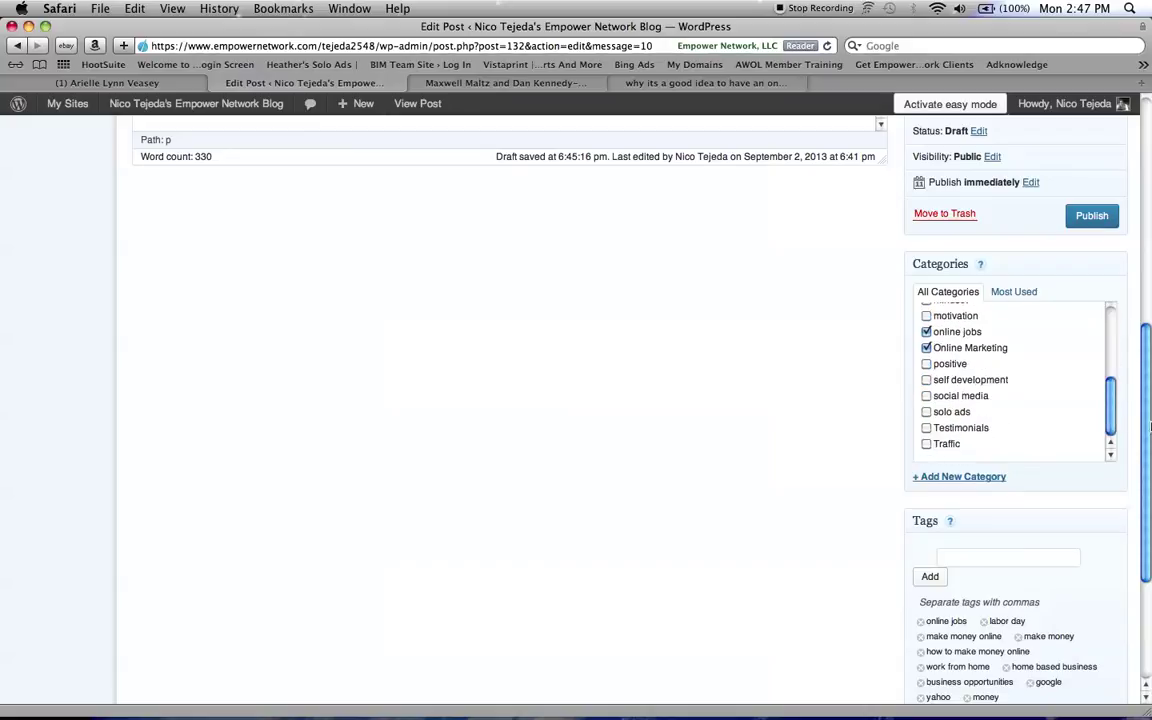
pyautogui.scroll(-3, 1150, 426)
pyautogui.scroll(4, 1148, 350)
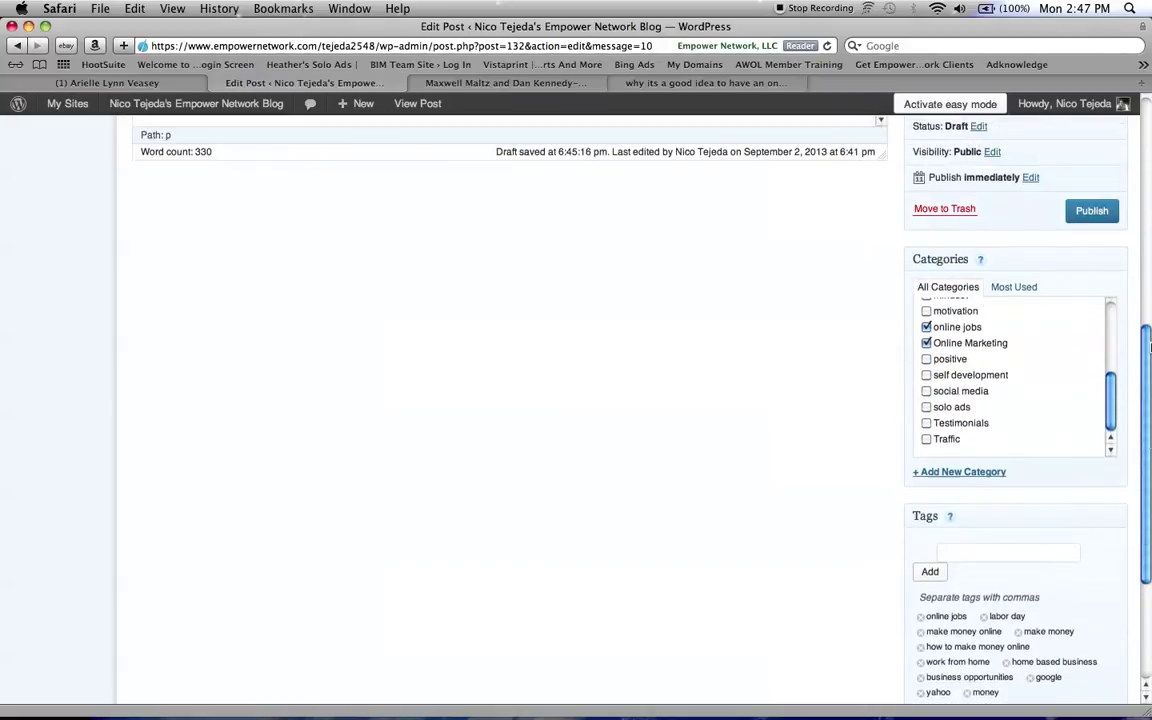
pyautogui.scroll(5, 1148, 345)
pyautogui.click(1091, 440)
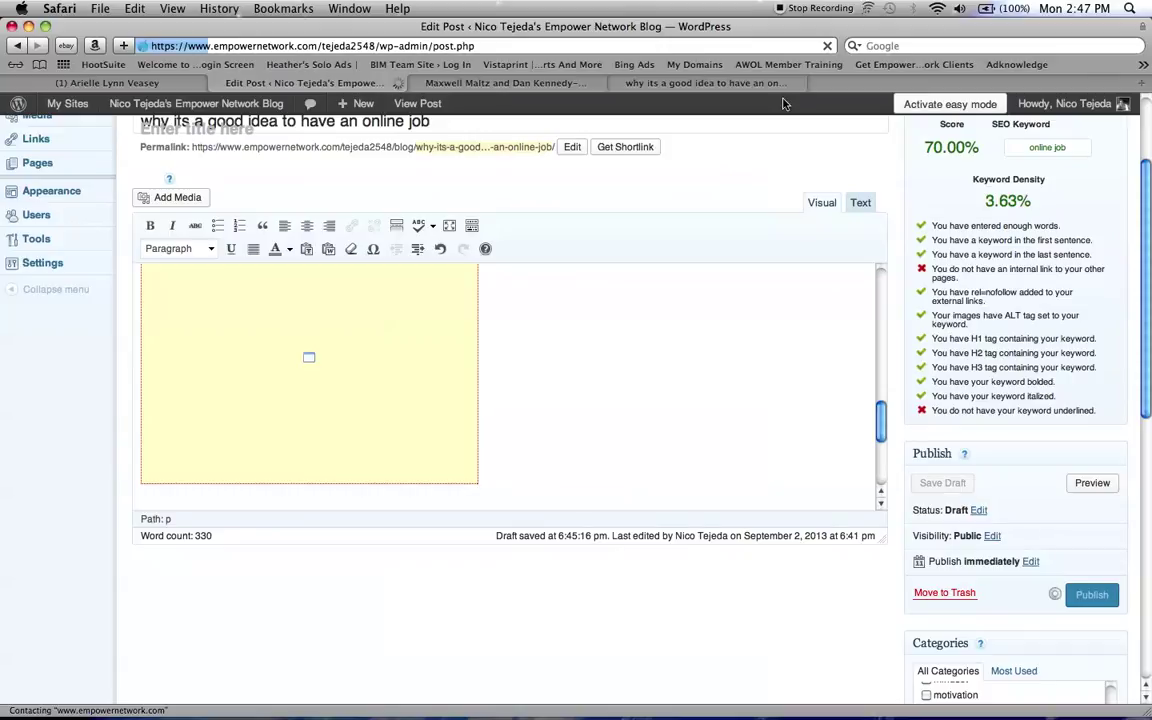